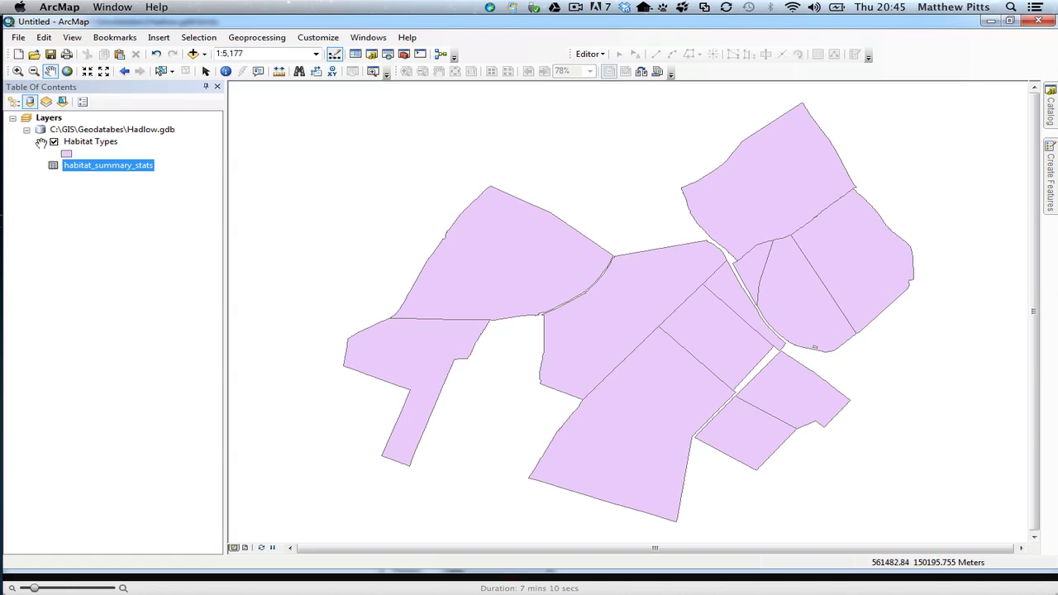
Step: List the contents by drawing order so only the Habitat Types layer shows
left_click(13, 101)
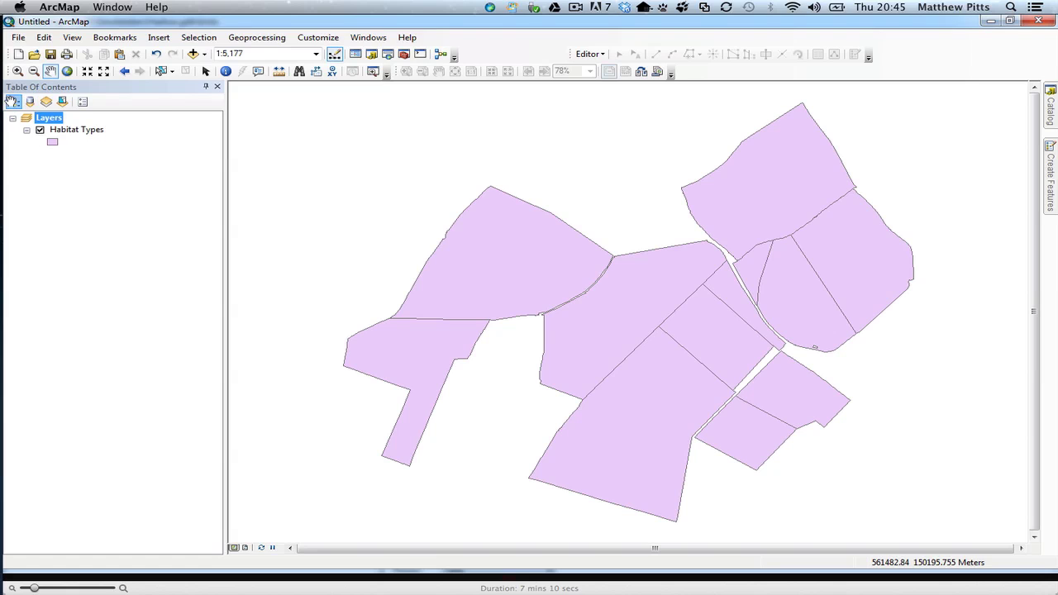
Step: Give Habitat Types unique-values symbology on habitat_type, with the all-other-values class turned off
double_click(72, 130)
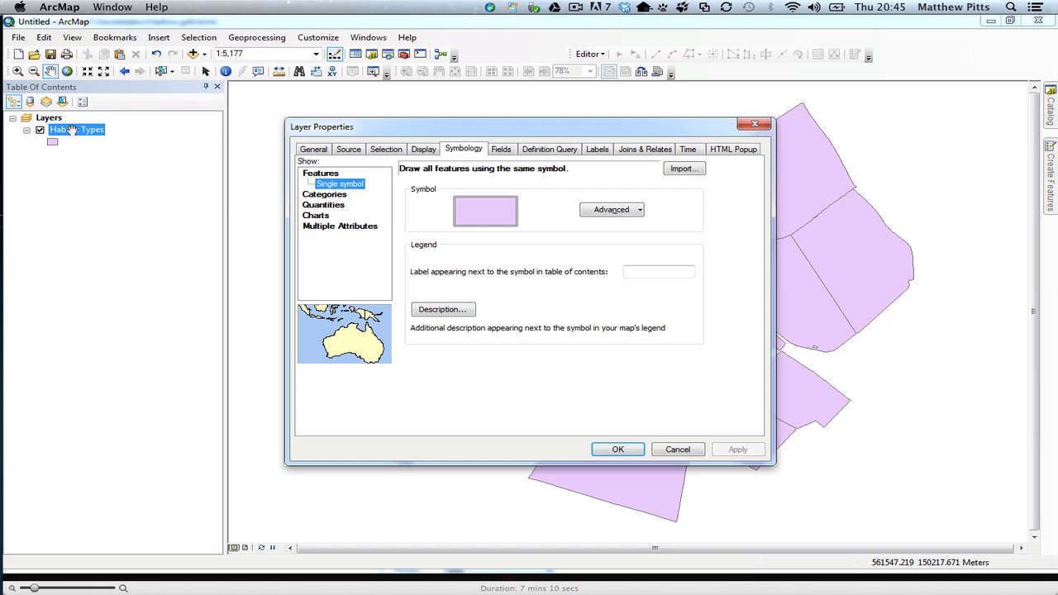
left_click(330, 193)
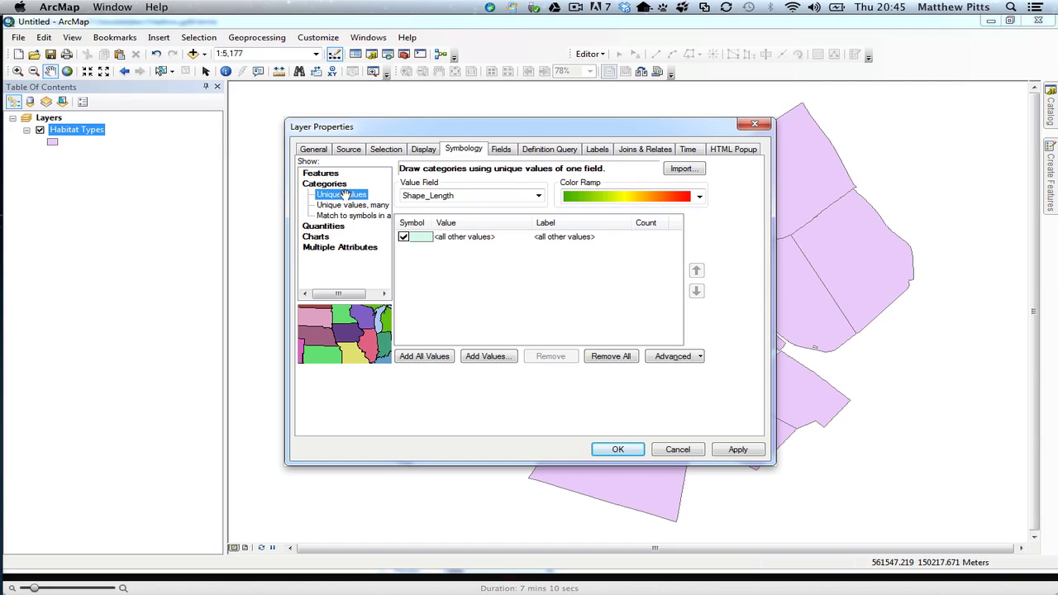
left_click(538, 195)
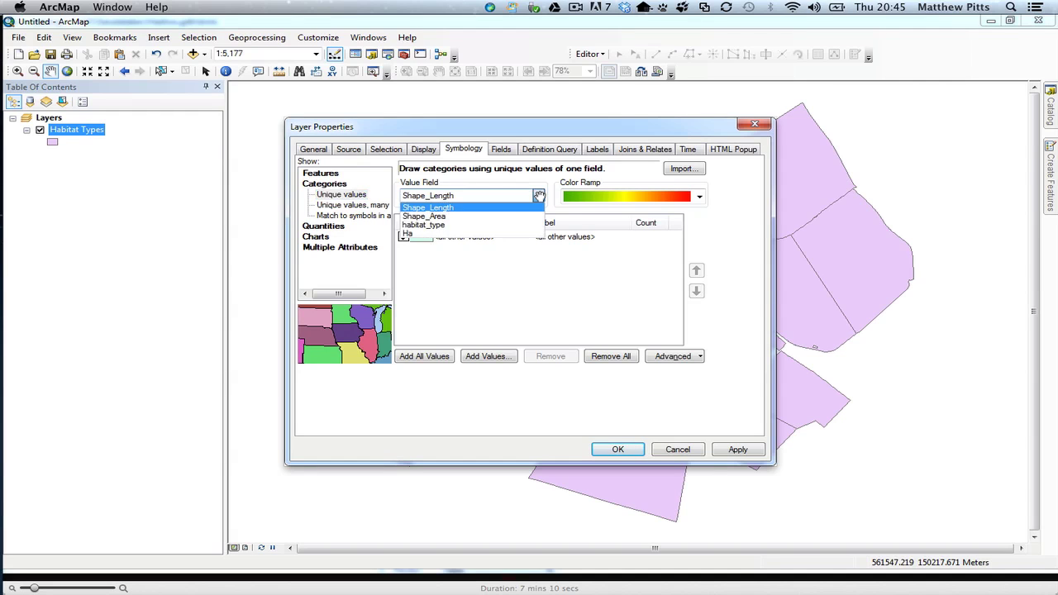
left_click(453, 225)
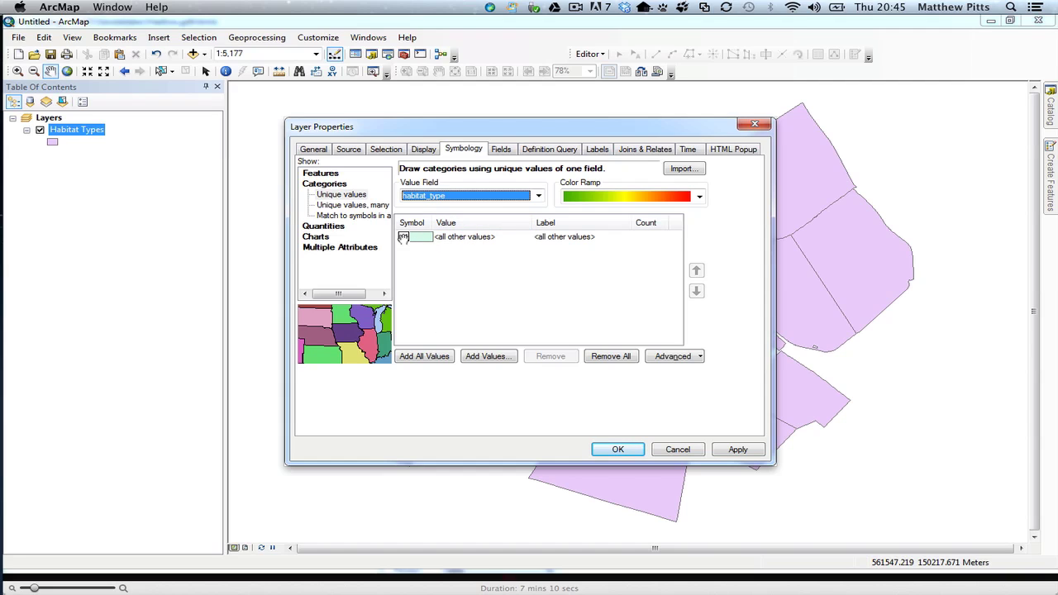
left_click(403, 237)
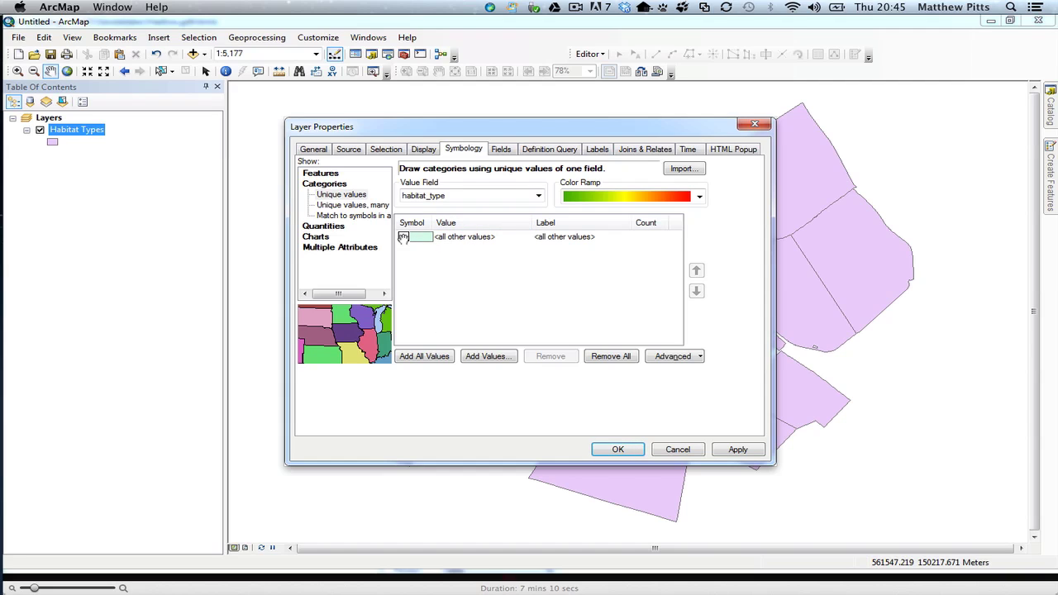
Step: Add all four habitat values, clear the habitat_type heading label, and apply the colours
left_click(424, 356)
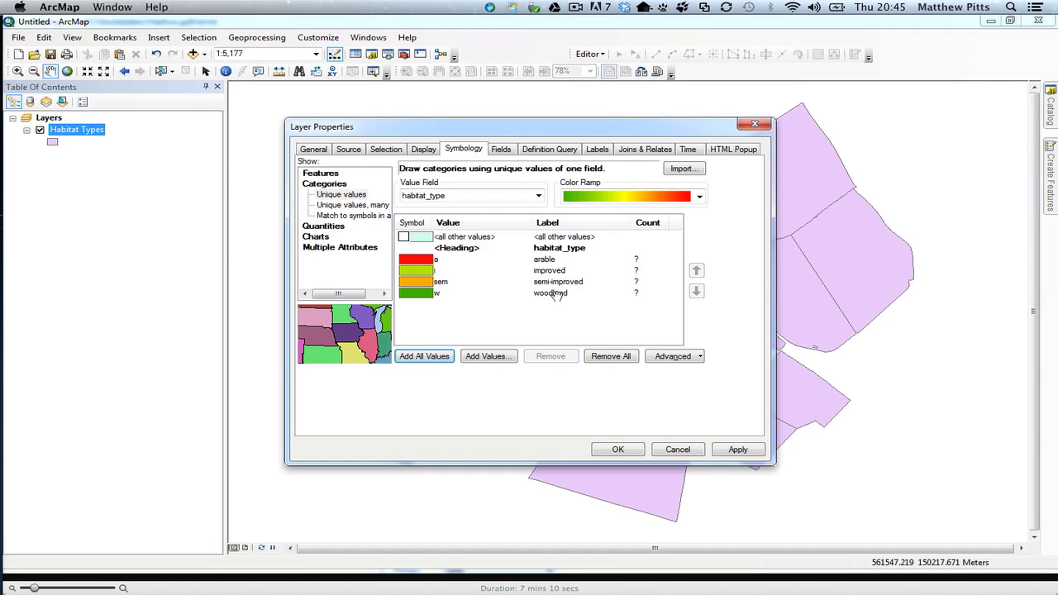
left_click(557, 245)
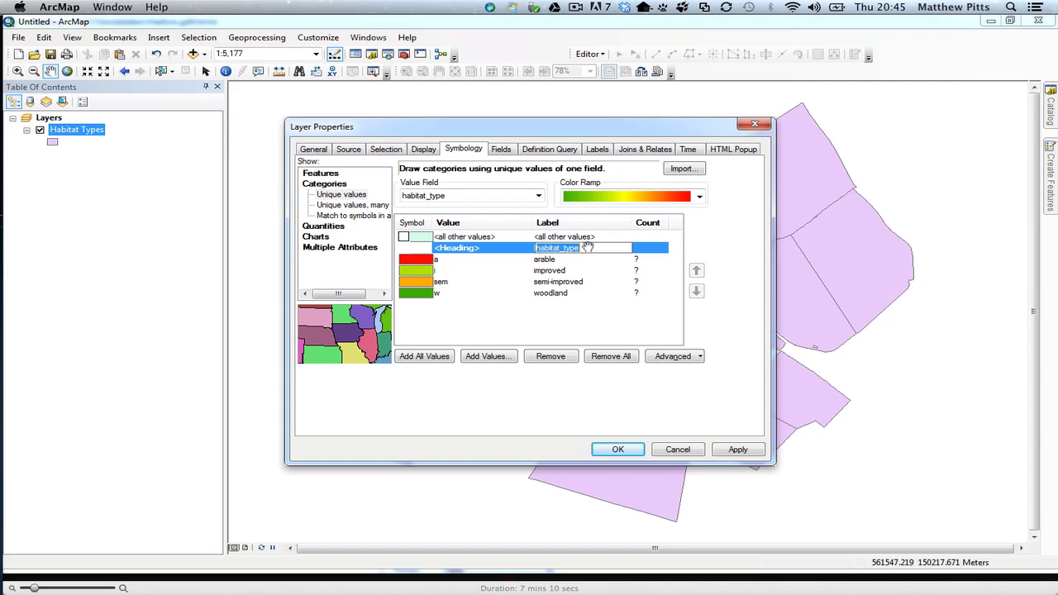
left_click(585, 247)
double_click(557, 247)
key("BackSpace")
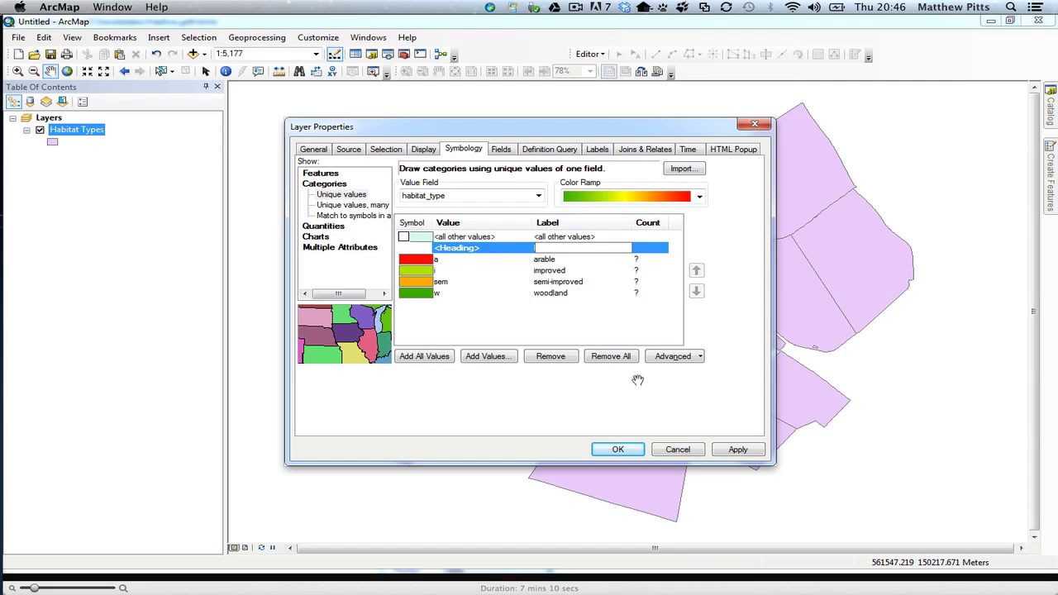
left_click(731, 448)
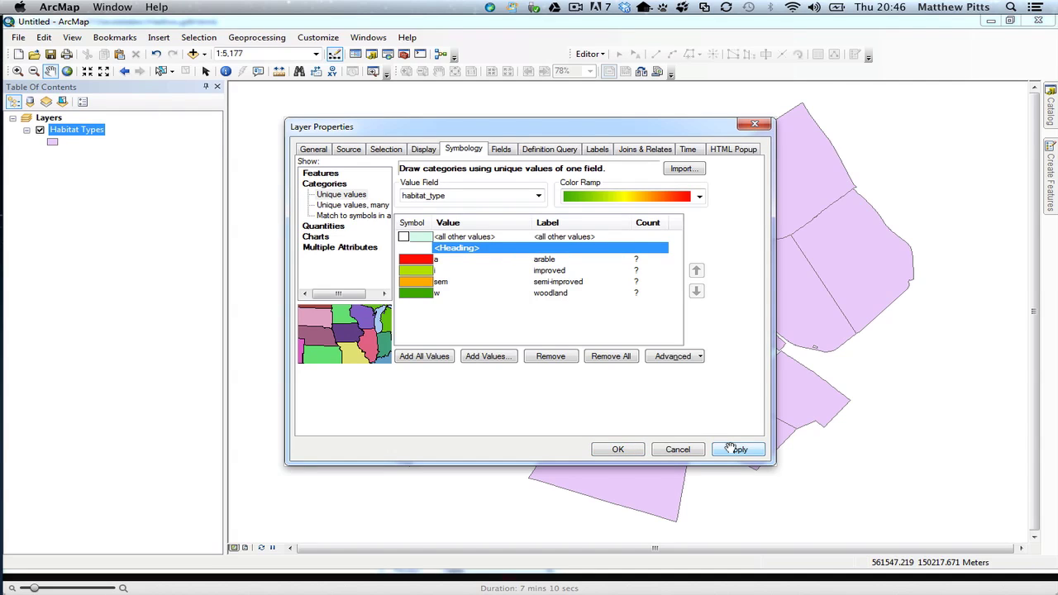
left_click(727, 450)
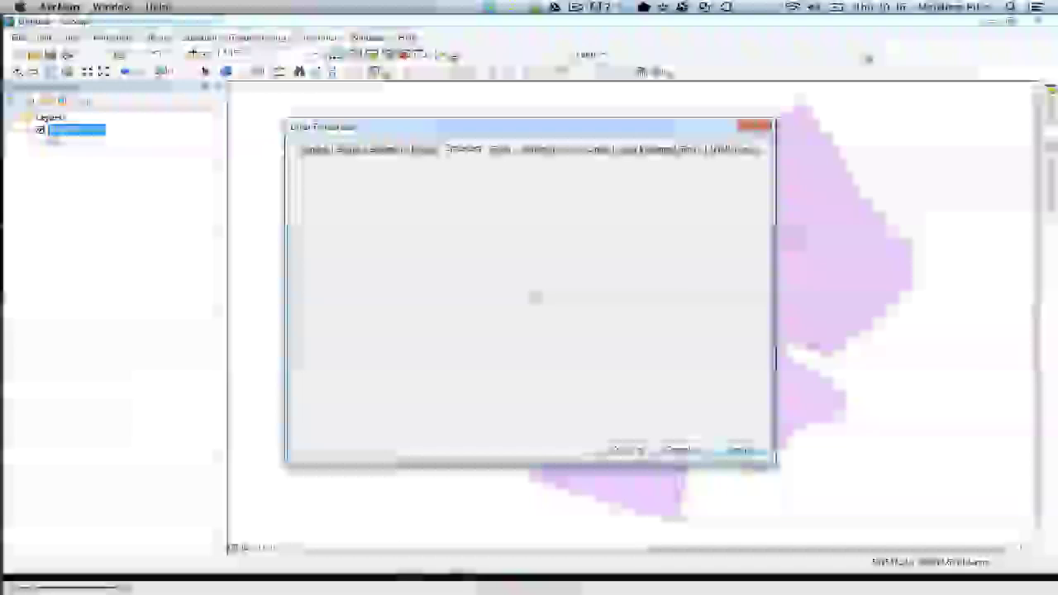
left_click(625, 449)
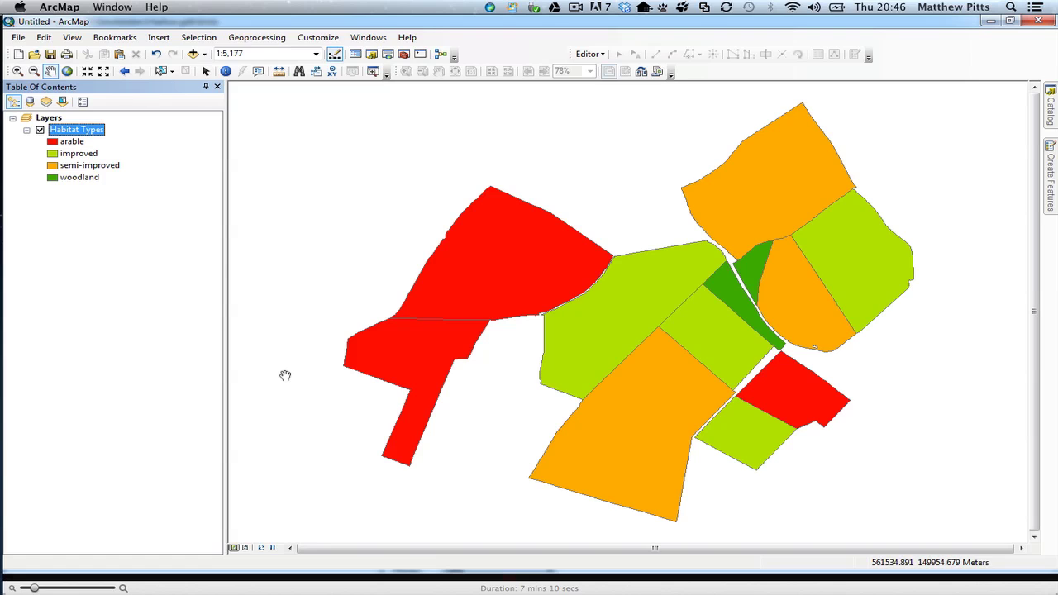
left_click(245, 547)
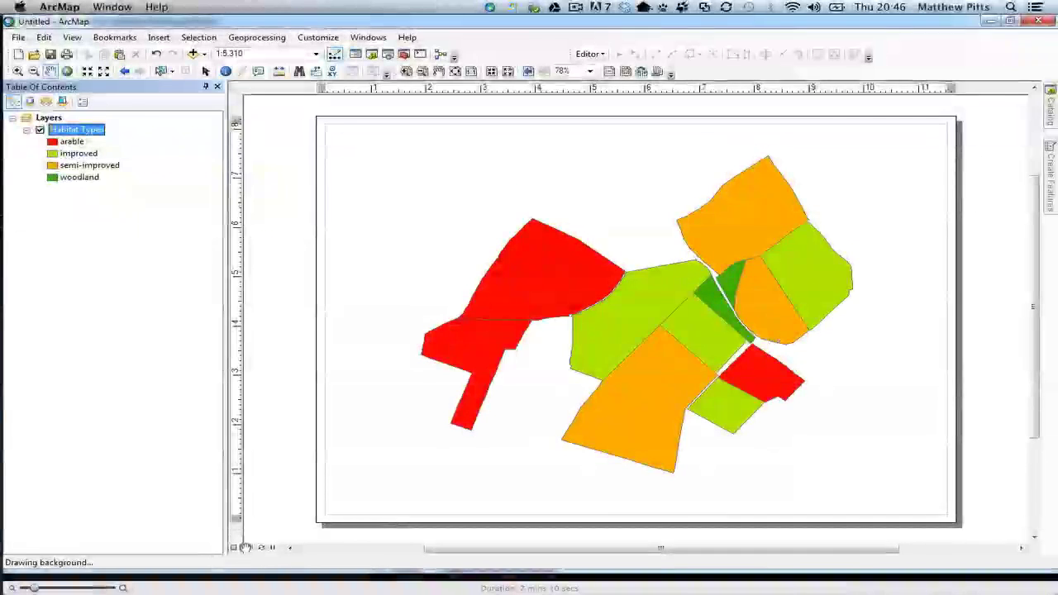
left_click(233, 547)
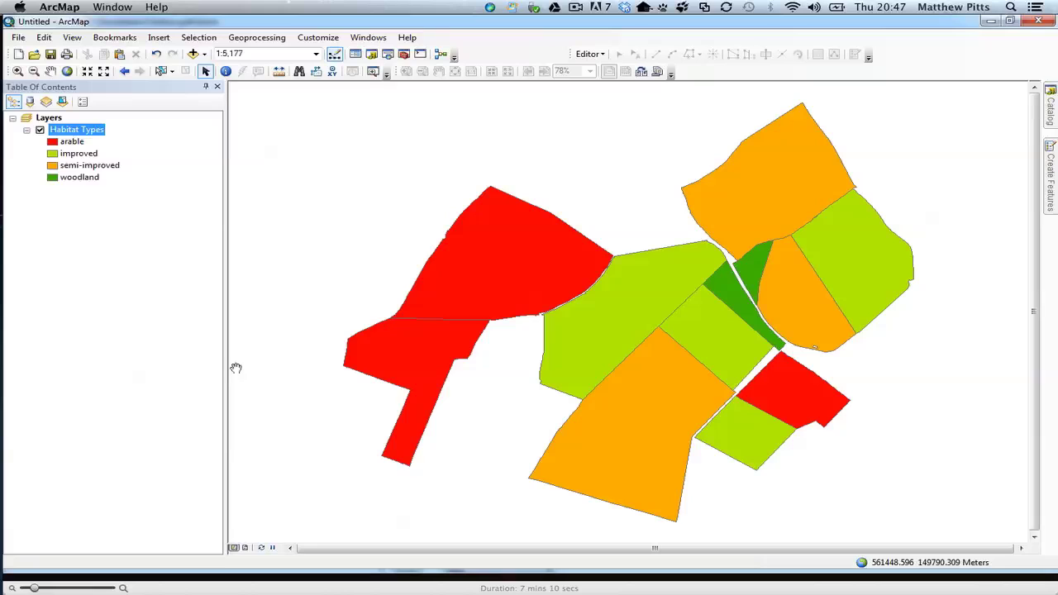
key("c")
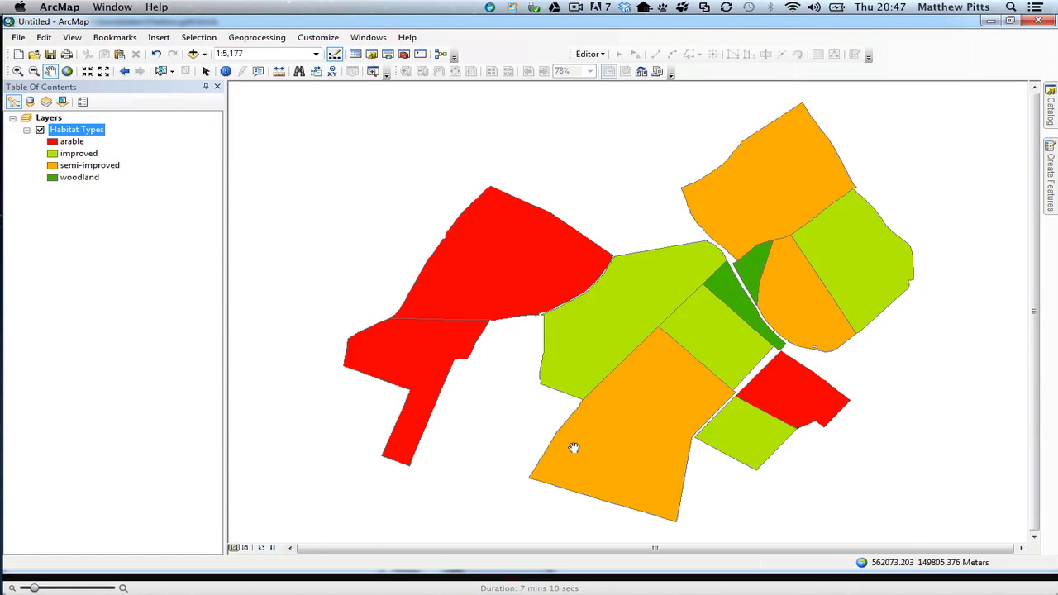
Step: Switch to layout view and add the title 'Habitats at Hadlow College' at the top
left_click(246, 547)
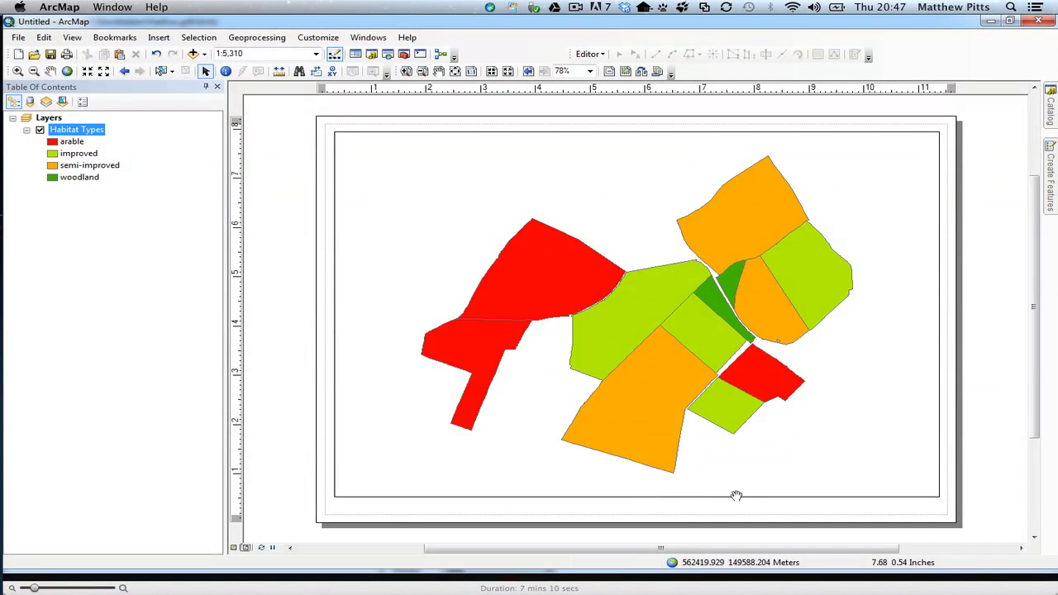
left_click(162, 37)
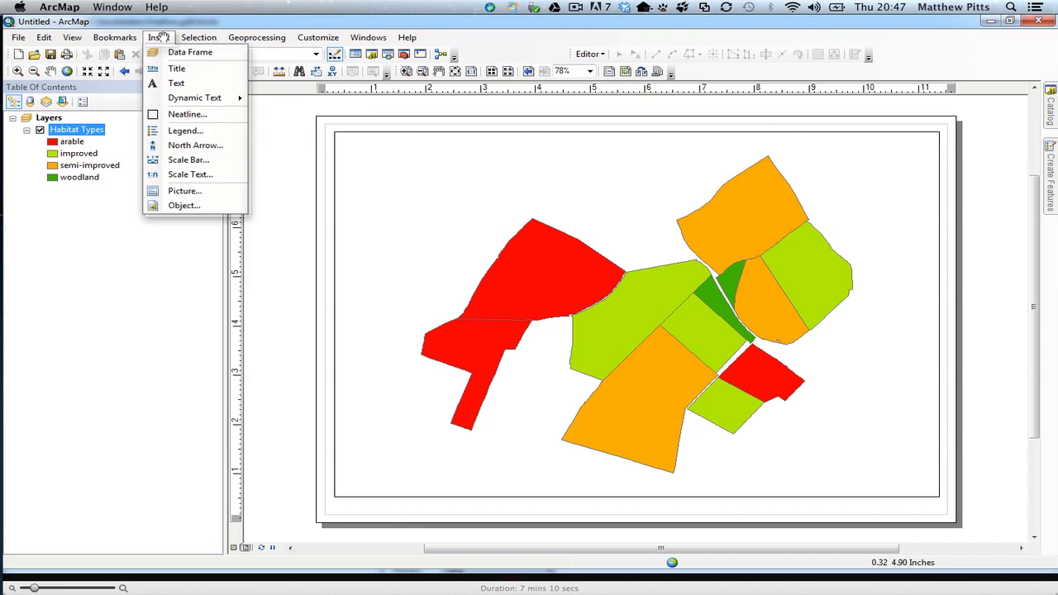
left_click(182, 69)
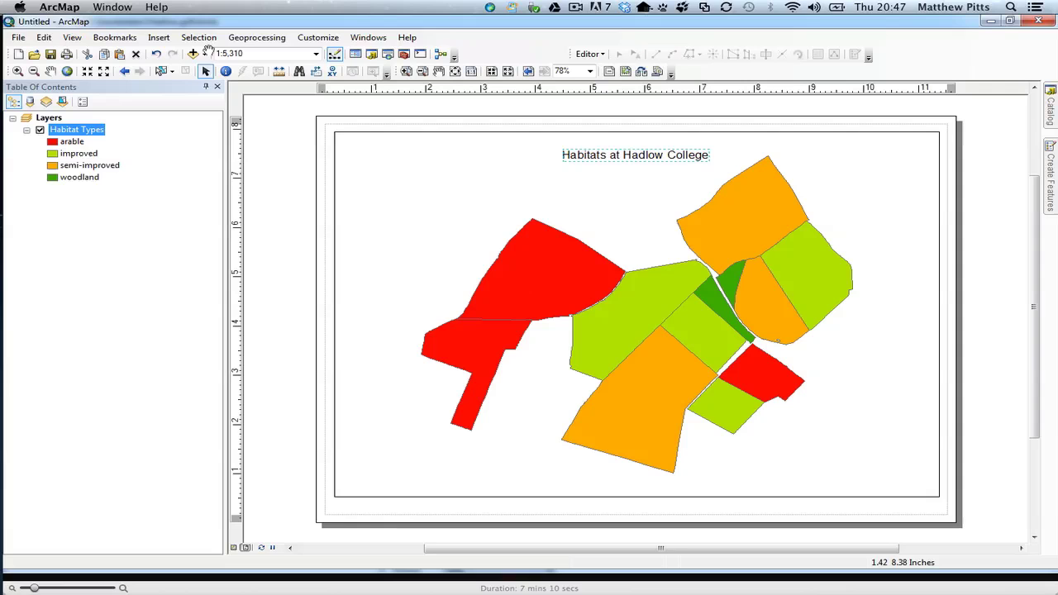
left_click(160, 37)
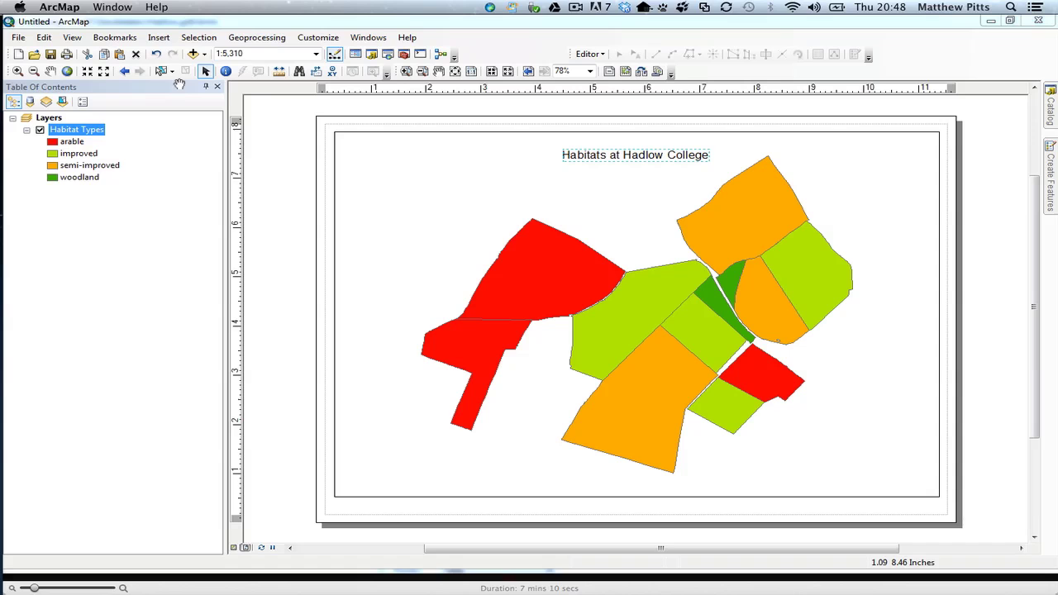
Step: Insert the default compass north arrow and place it in the layout's top-left corner
left_click(159, 37)
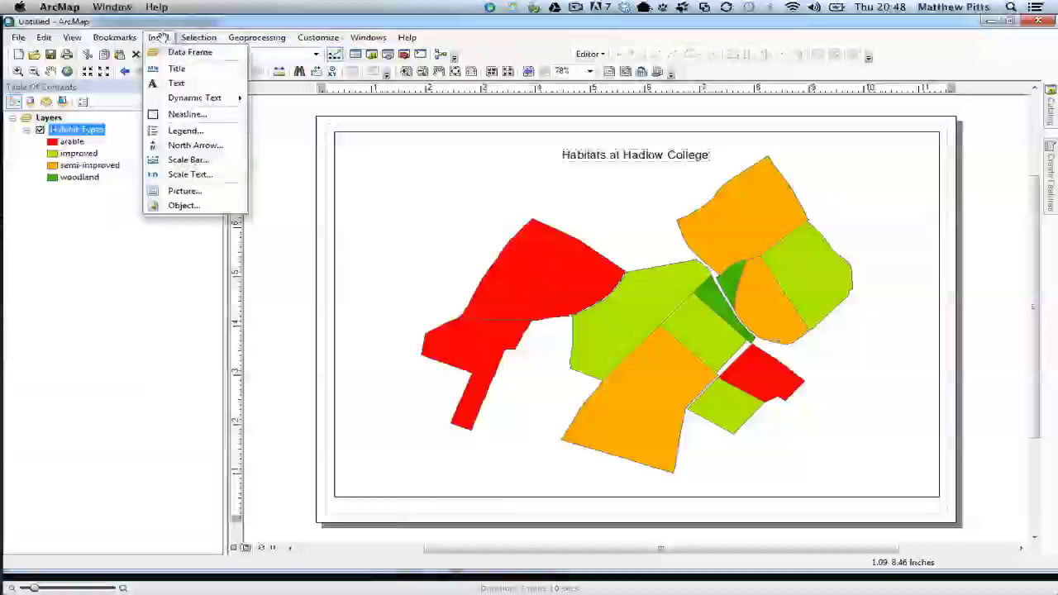
left_click(180, 145)
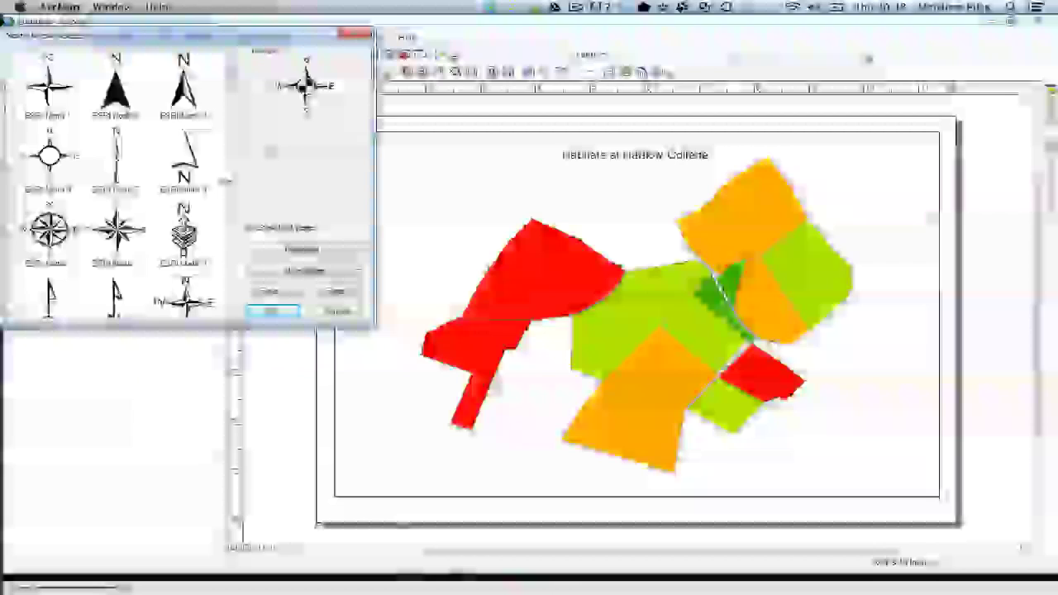
left_click(276, 310)
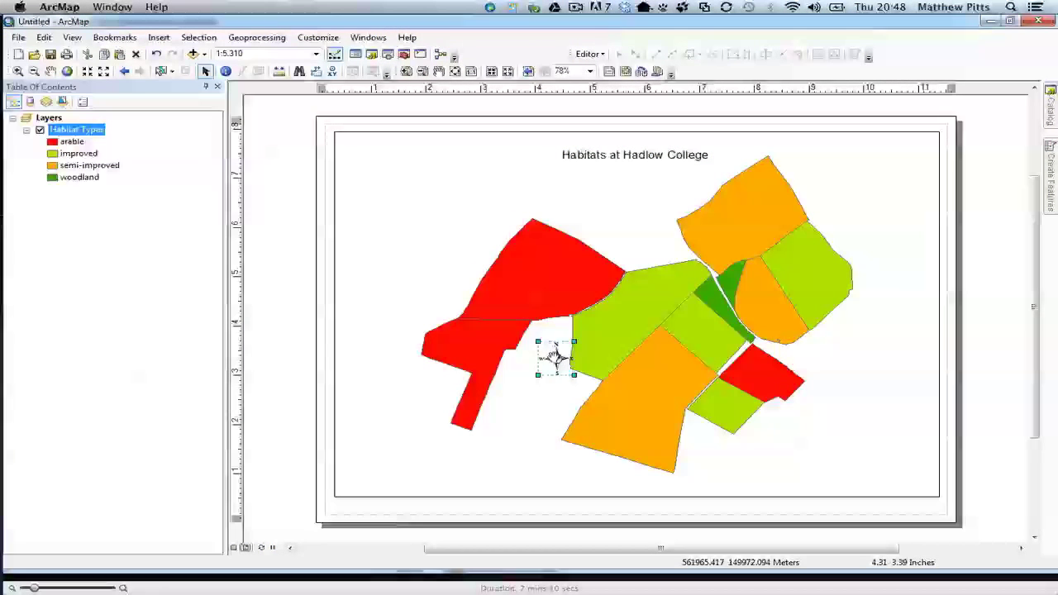
left_click_drag(555, 353, 355, 149)
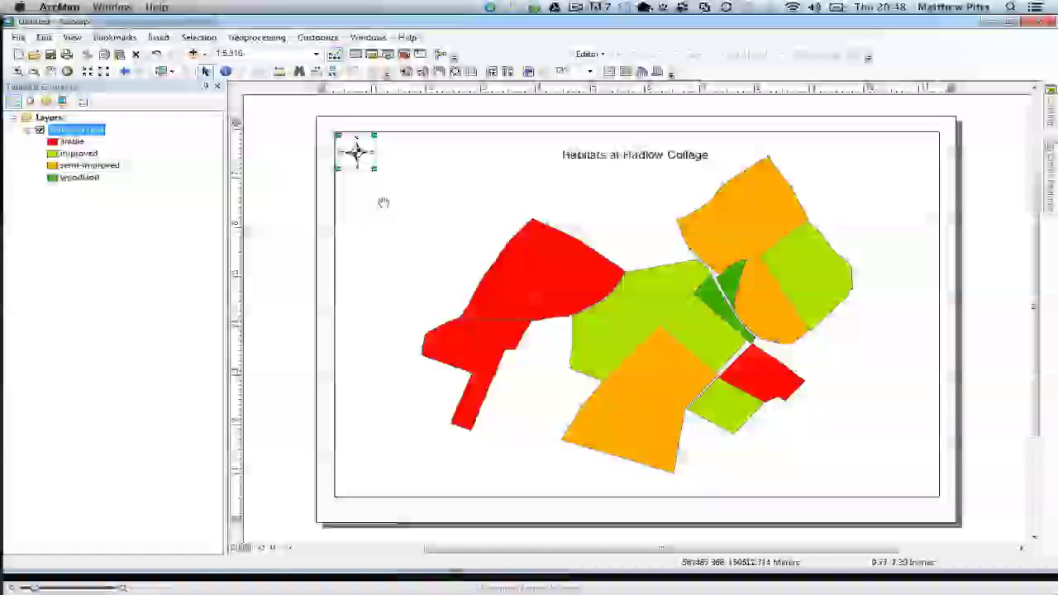
left_click(373, 200)
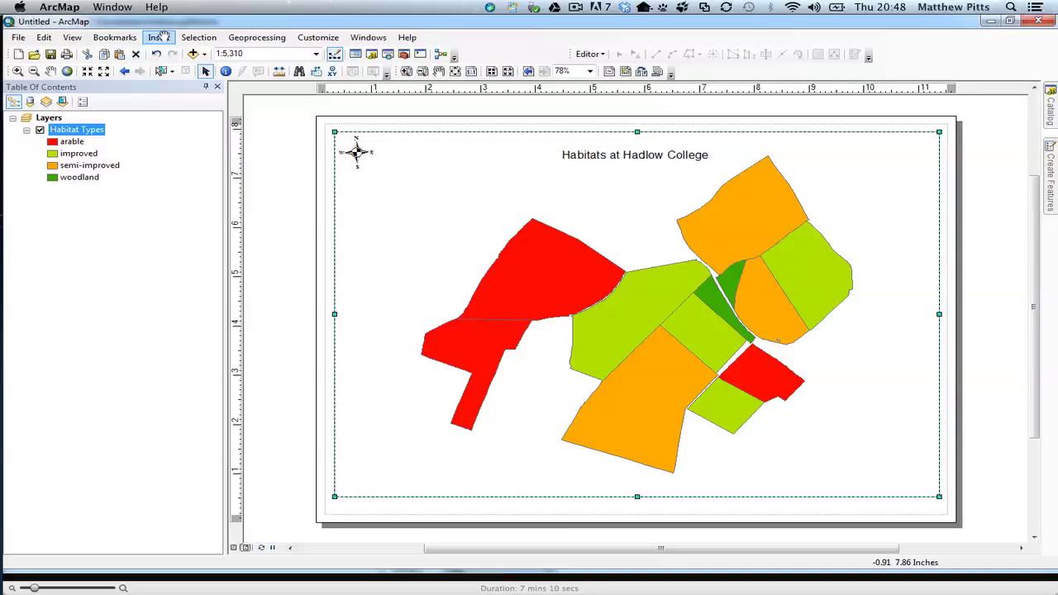
Step: Insert a Habitat Types legend titled 'Key' and move it to the layout's lower-left
left_click(159, 37)
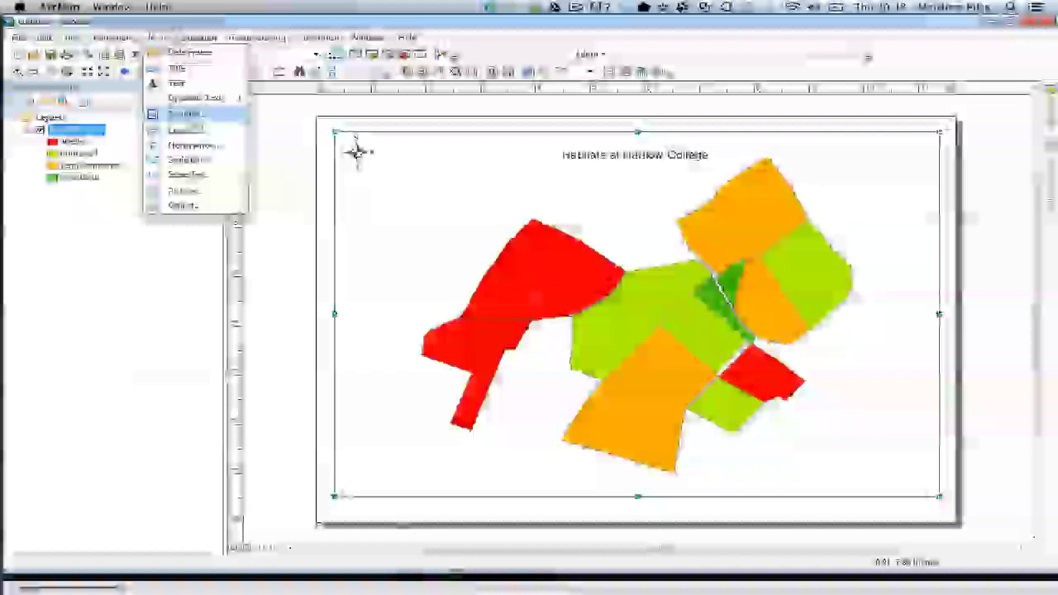
left_click(200, 132)
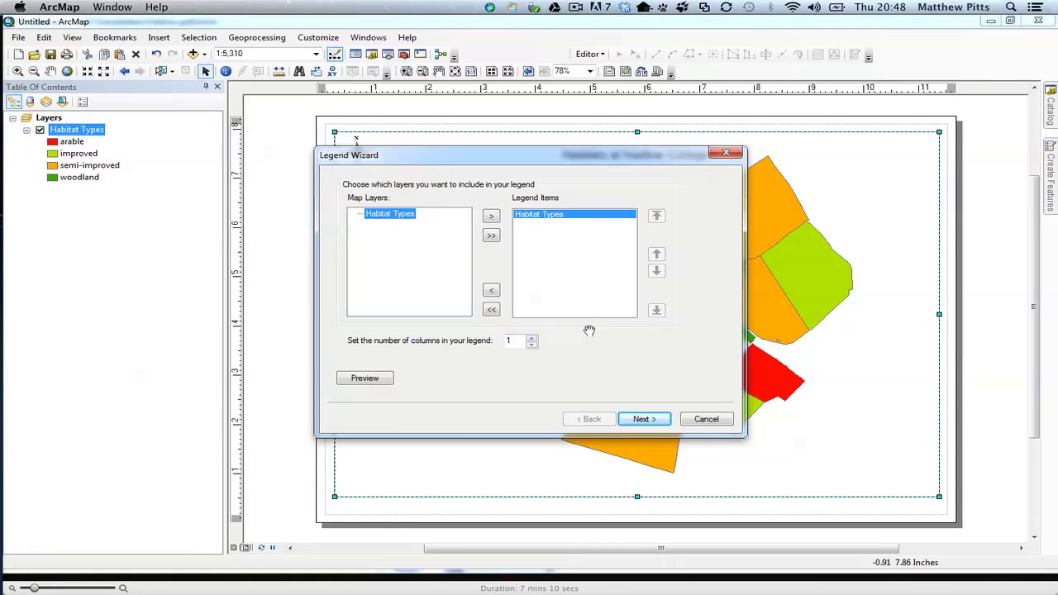
left_click(645, 418)
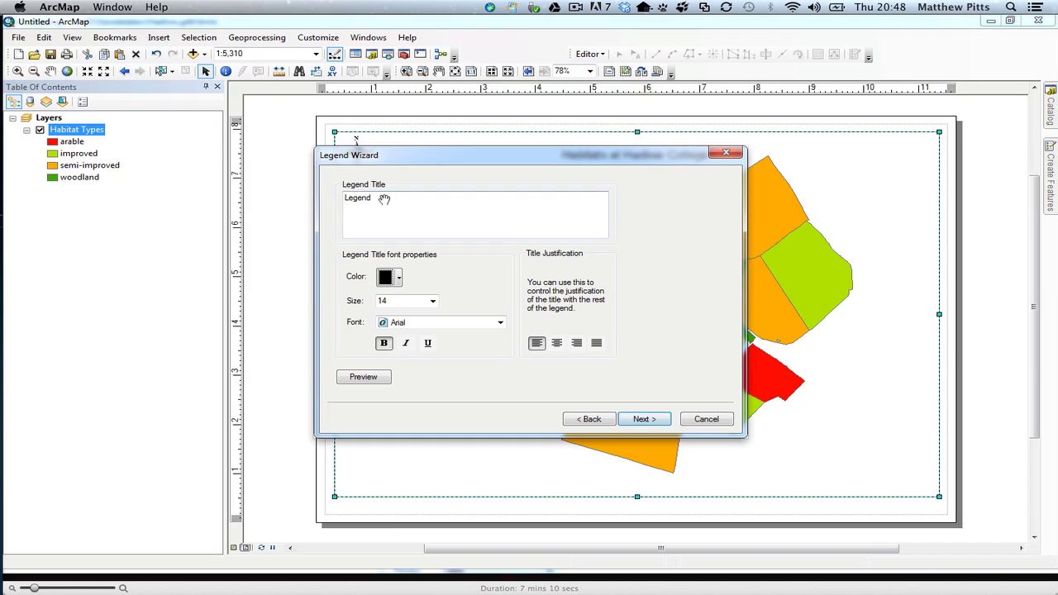
left_click_drag(379, 198, 311, 194)
type("Key")
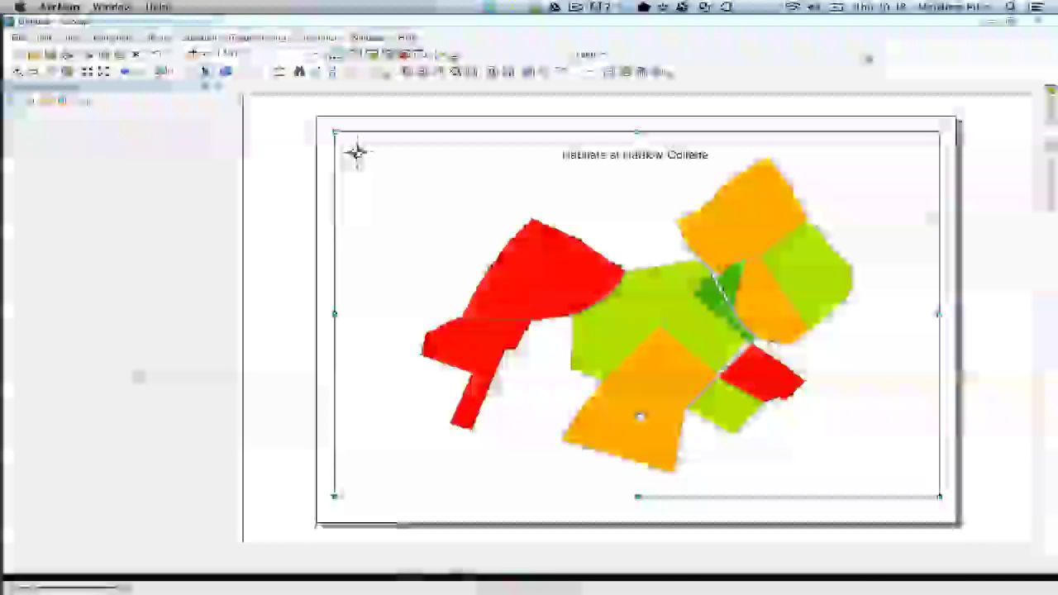
left_click_drag(545, 353, 357, 465)
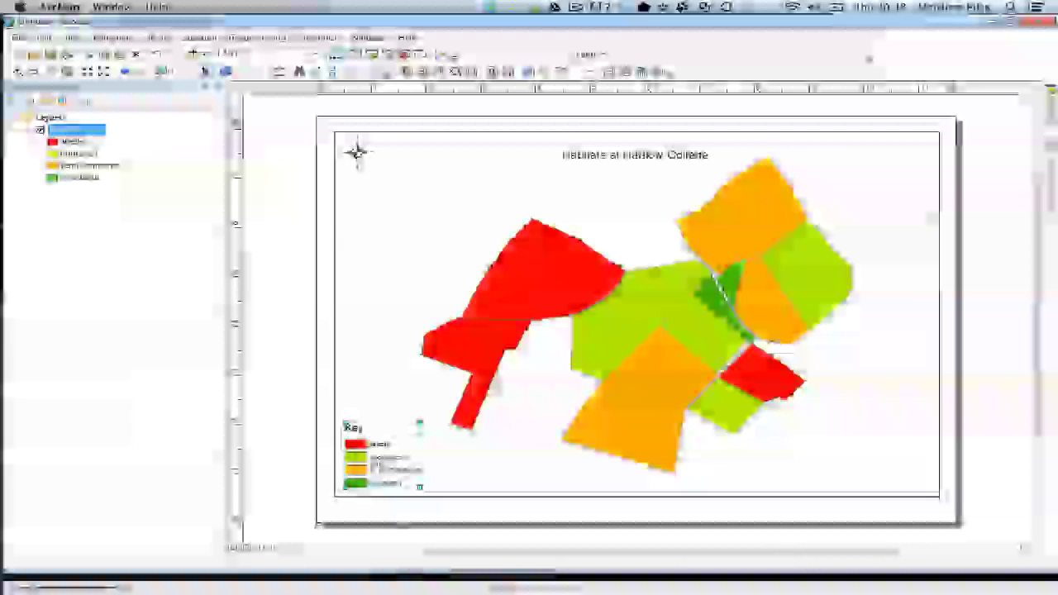
left_click(472, 472)
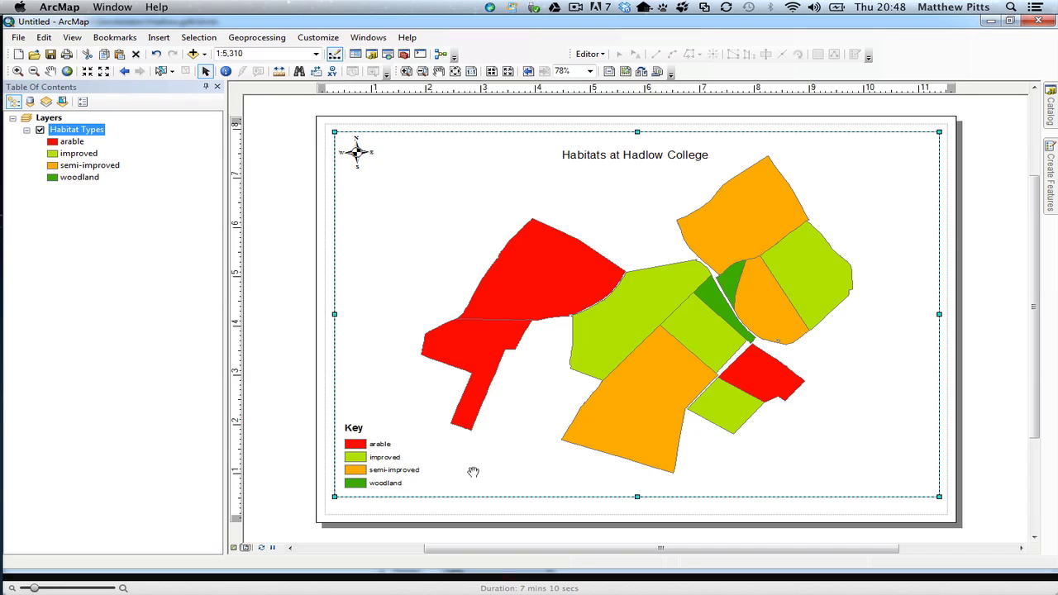
Step: Insert an alternating scale bar (0–220 Meters) and place it in the lower-right corner
left_click(157, 37)
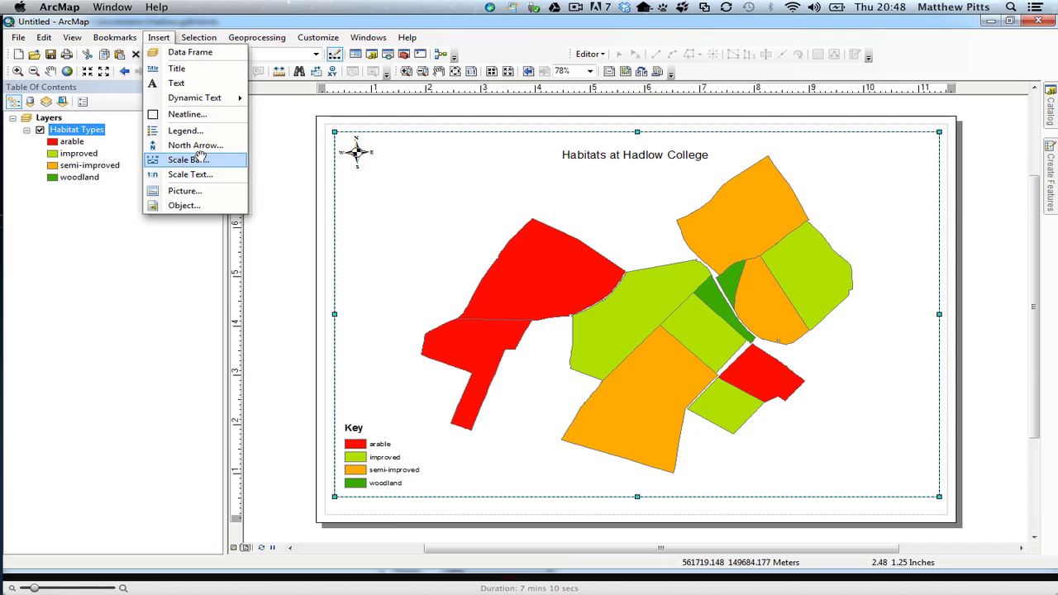
left_click(197, 159)
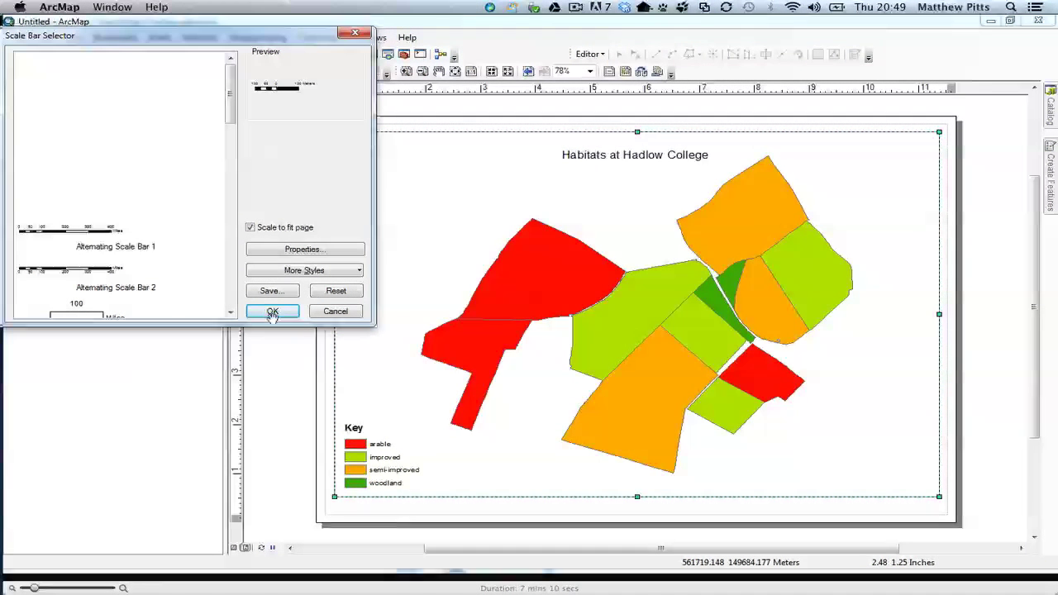
left_click(273, 311)
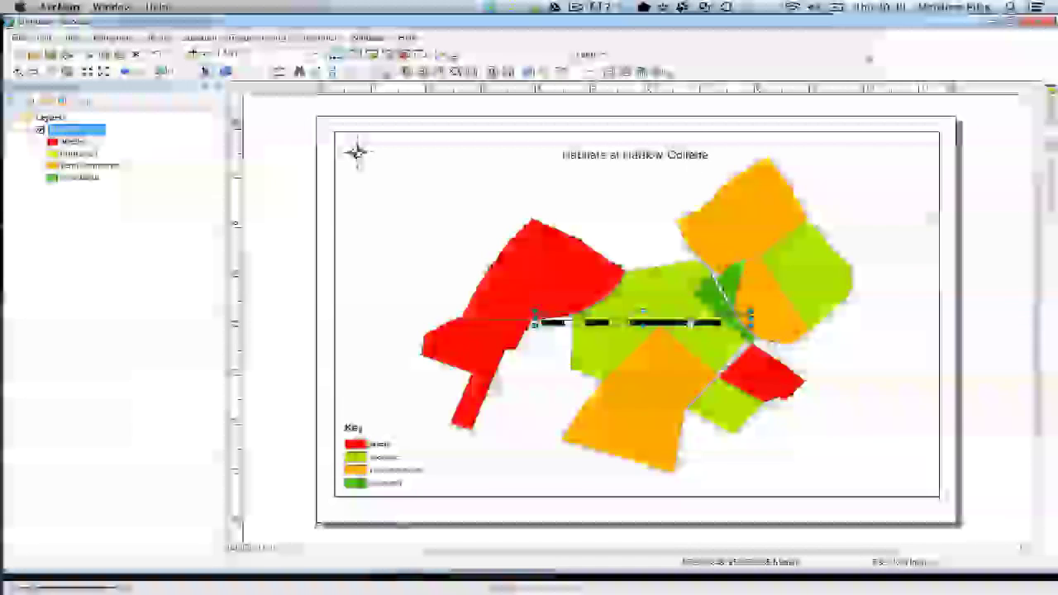
left_click_drag(644, 322, 810, 479)
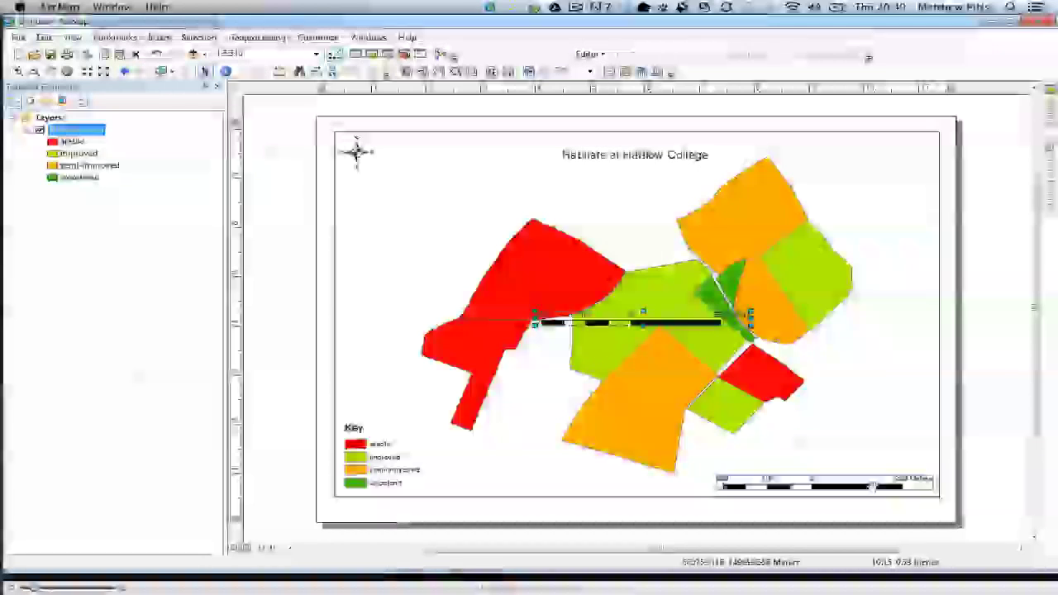
left_click(958, 443)
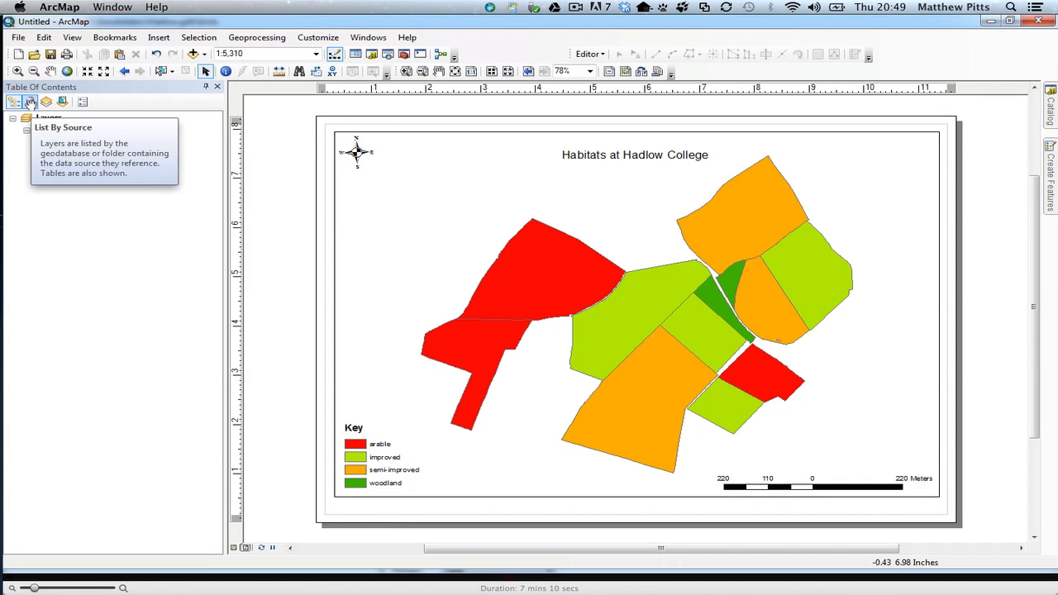
Step: List the contents by source to reveal Hadlow.gdb and the habitat_summary_stats table
left_click(30, 101)
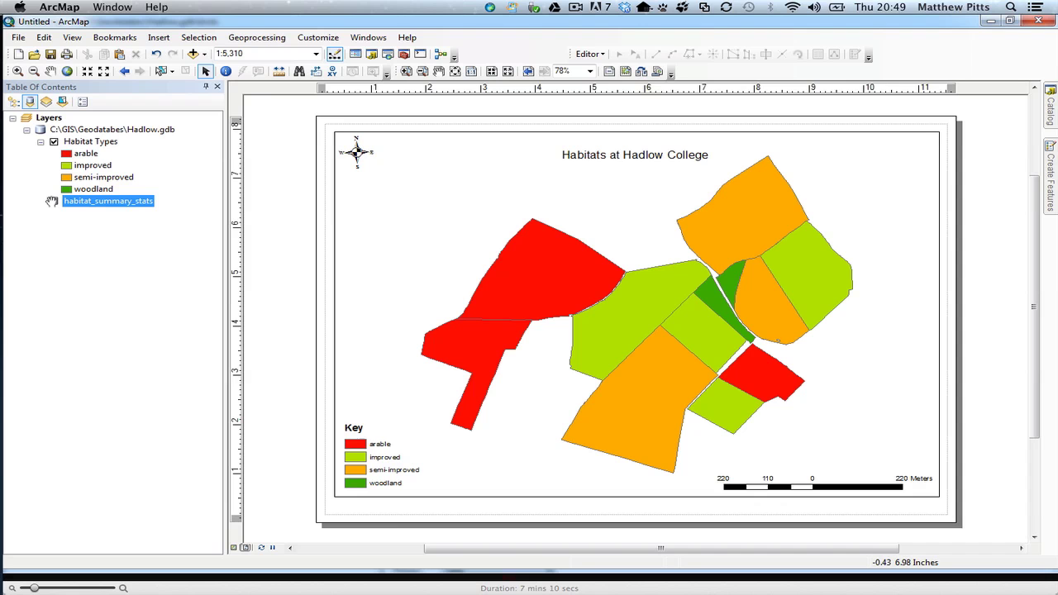
Step: Add the habitat_summary_stats table to the layout and position it top-left beneath the title
right_click(51, 201)
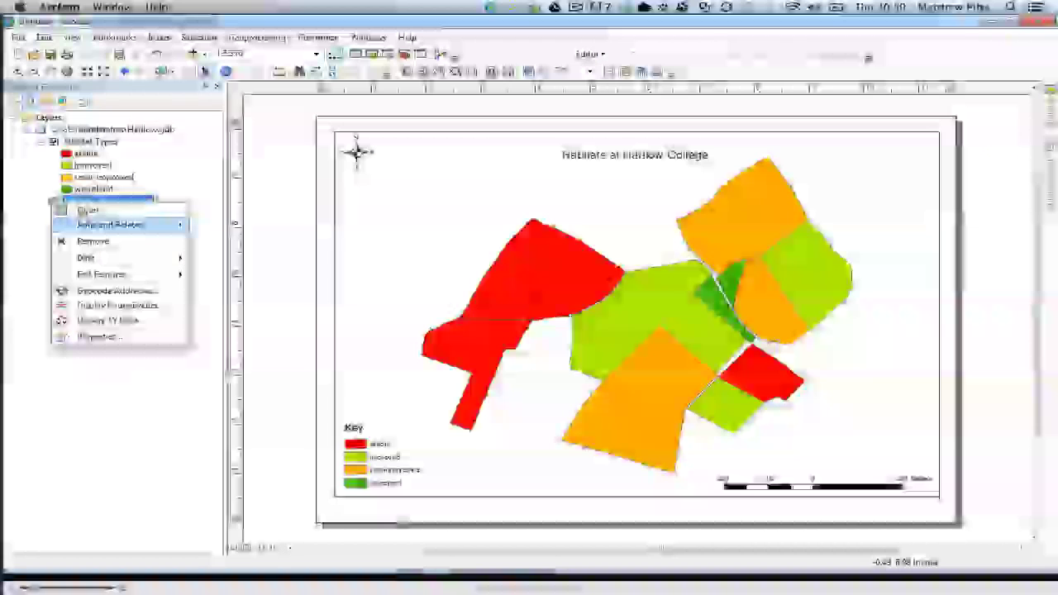
left_click(87, 210)
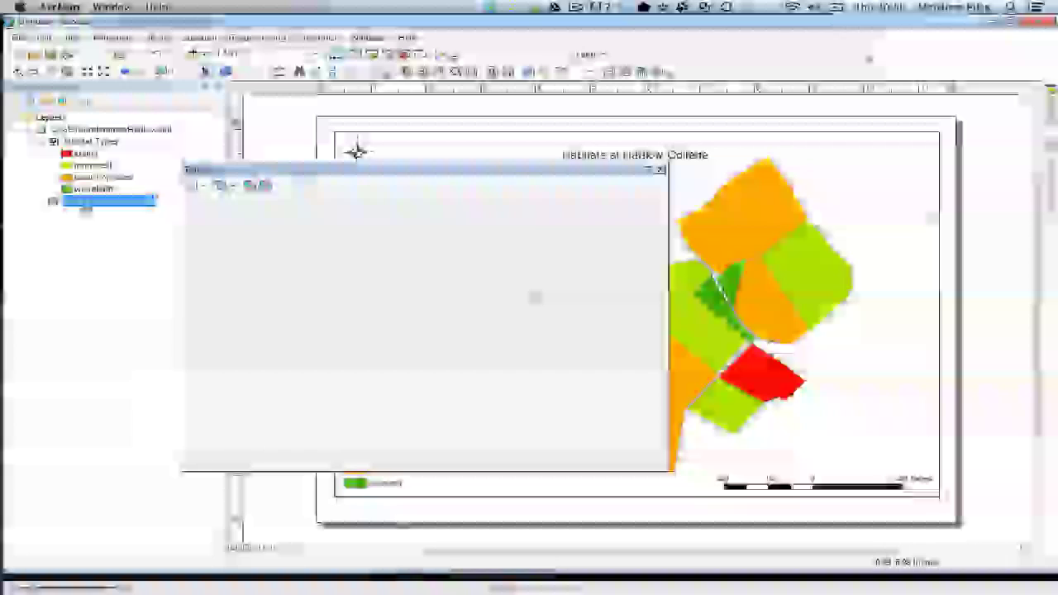
left_click(202, 185)
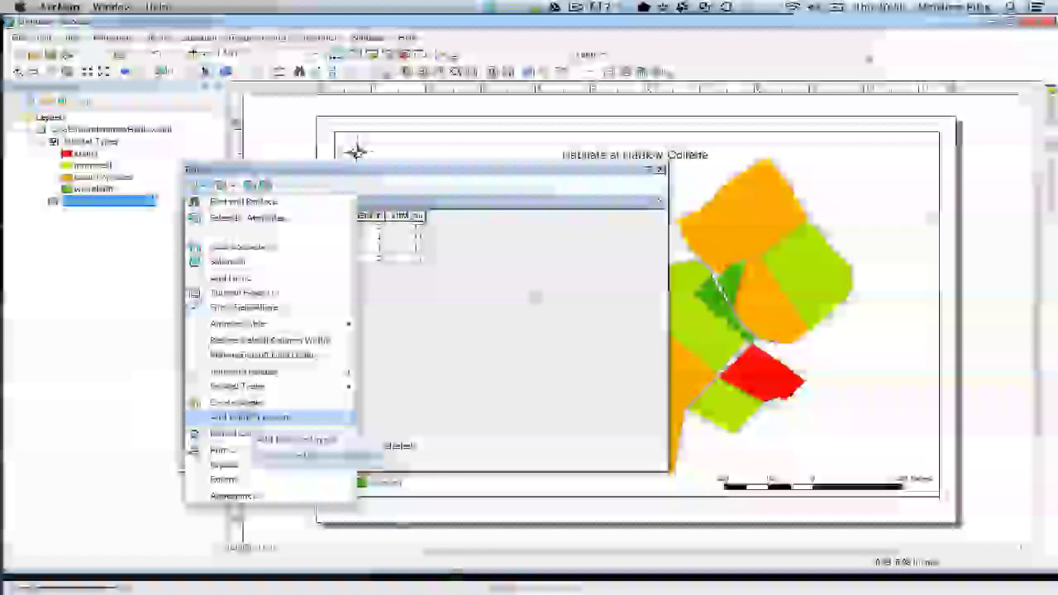
left_click(252, 417)
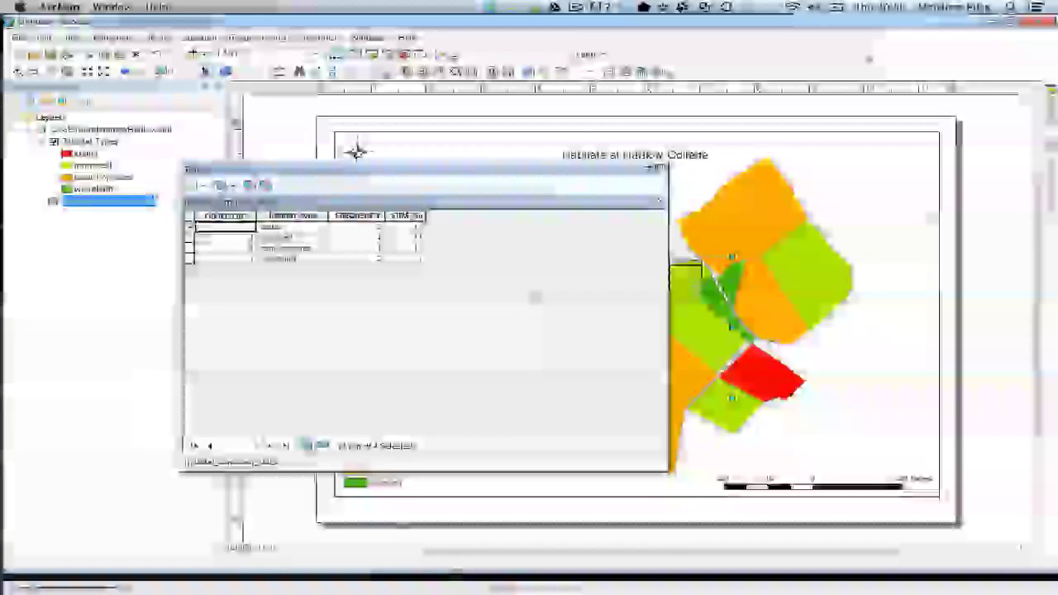
left_click(660, 168)
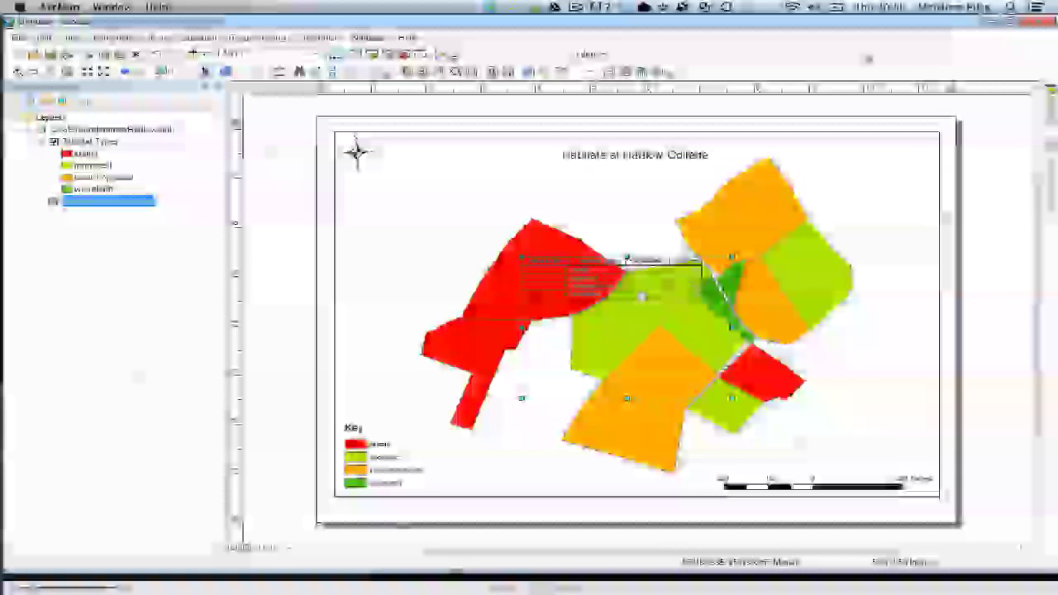
left_click_drag(578, 272, 421, 188)
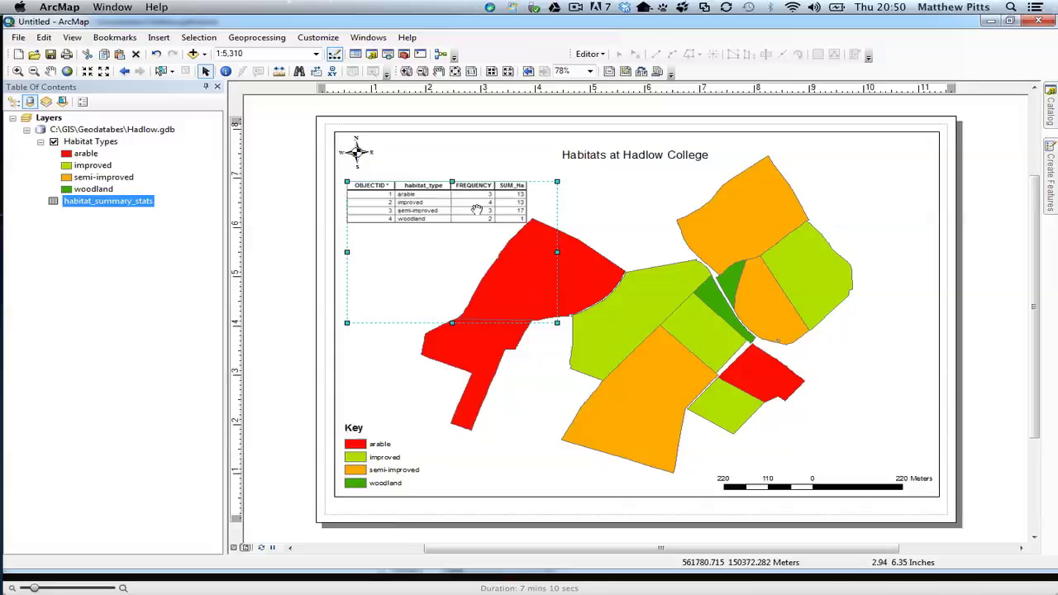
left_click(588, 205)
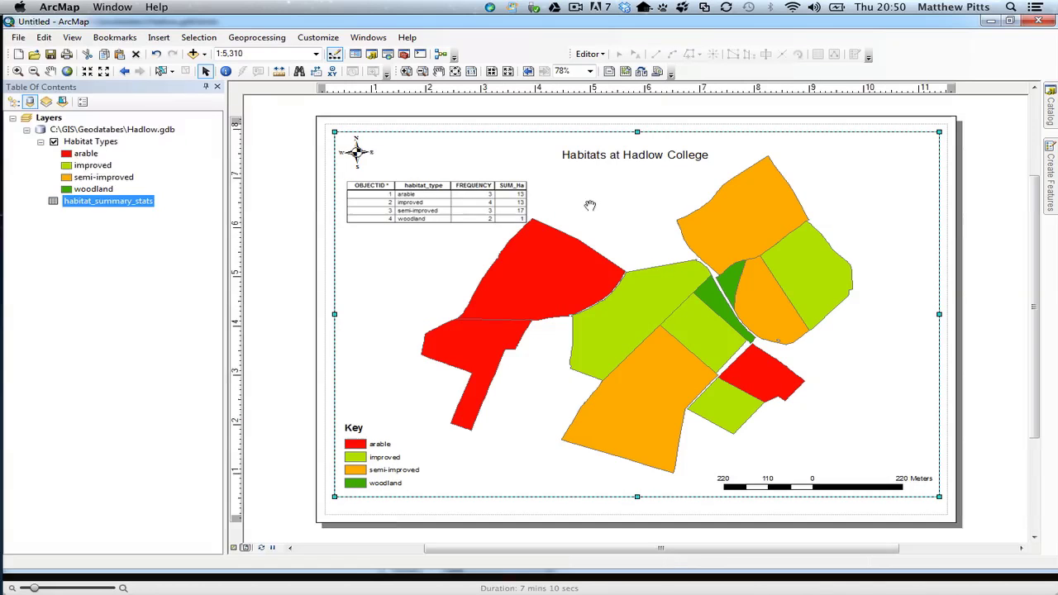
left_click(436, 203)
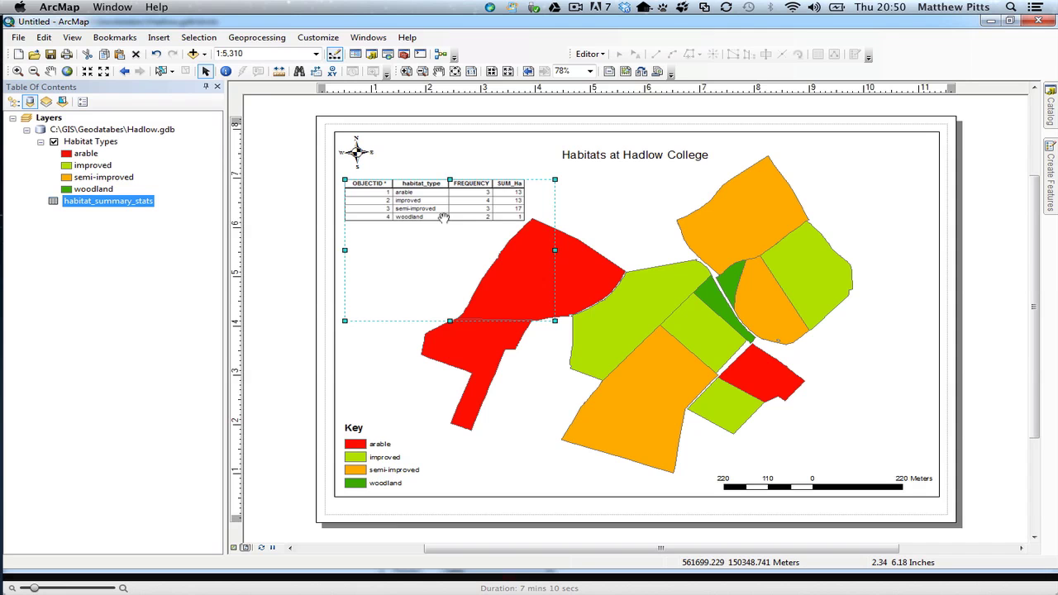
Step: Delete the summary table from the layout and reopen the habitat_summary_stats attribute table
right_click(444, 217)
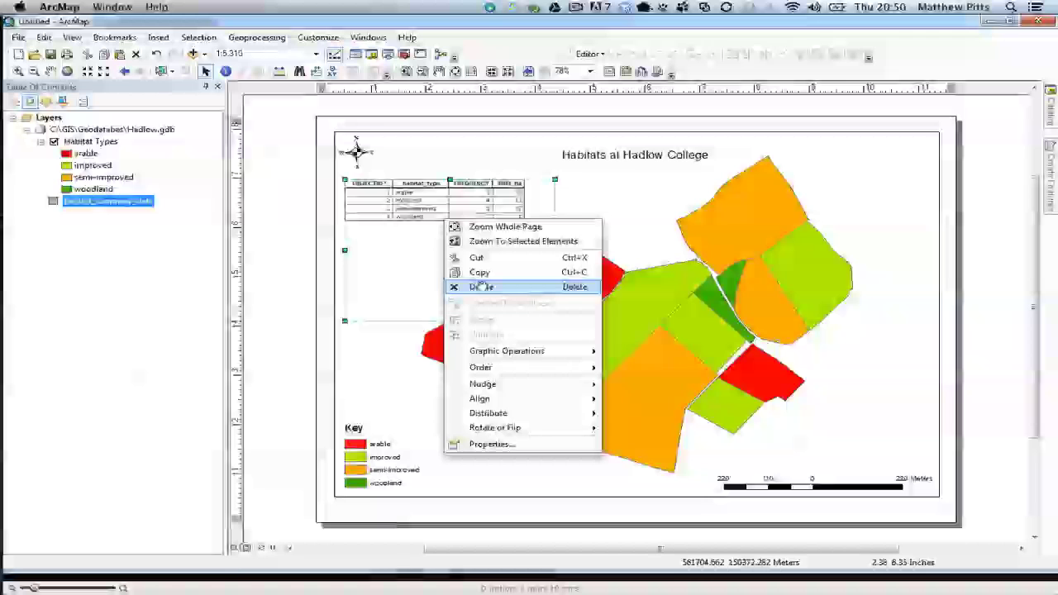
left_click(480, 285)
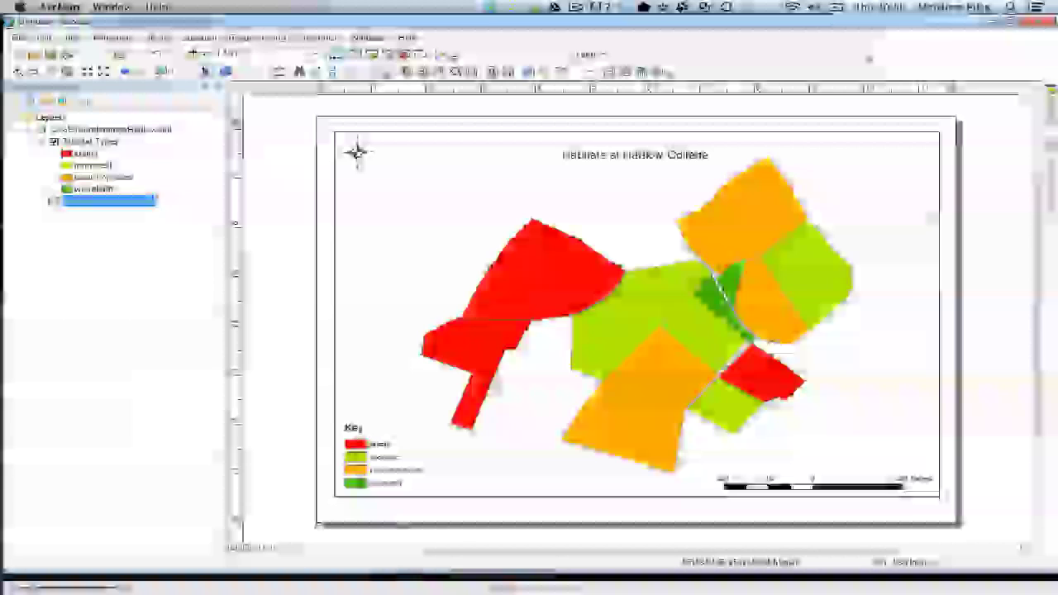
right_click(55, 201)
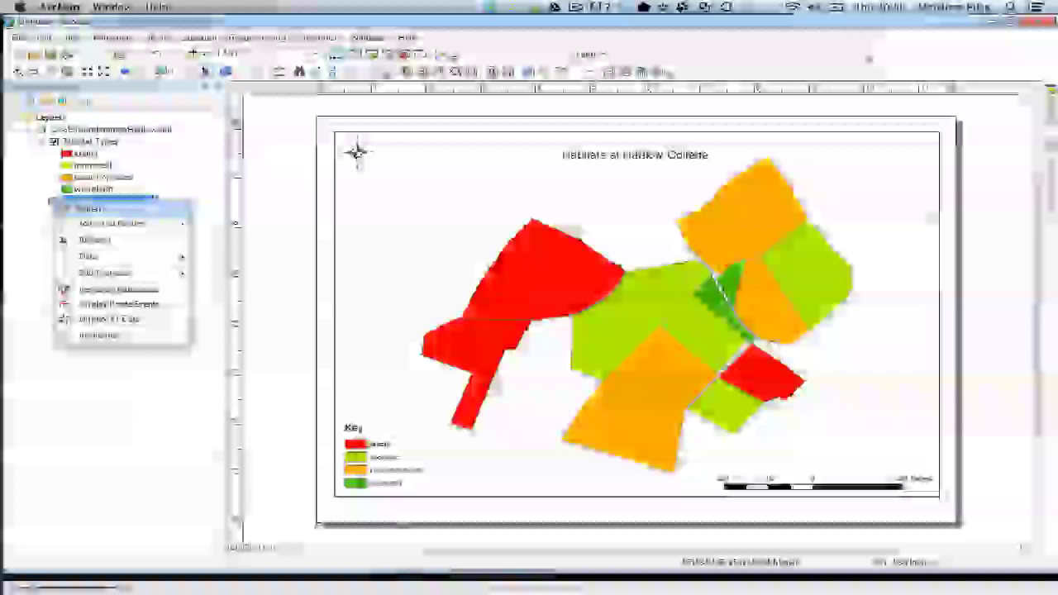
left_click(87, 208)
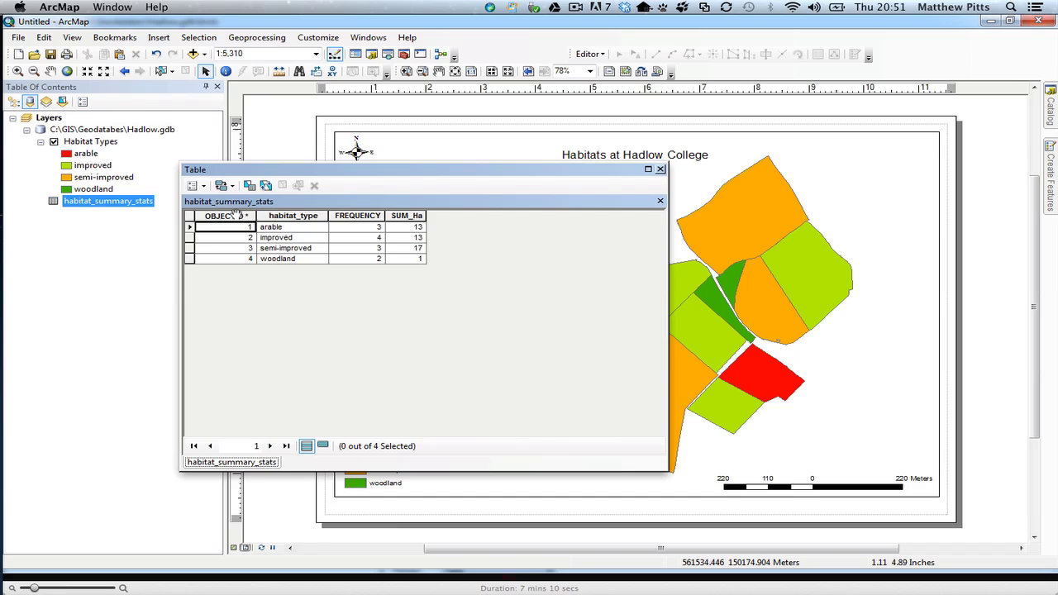
Step: Turn off the OBJECTID and FREQUENCY fields, then close the table window
right_click(235, 215)
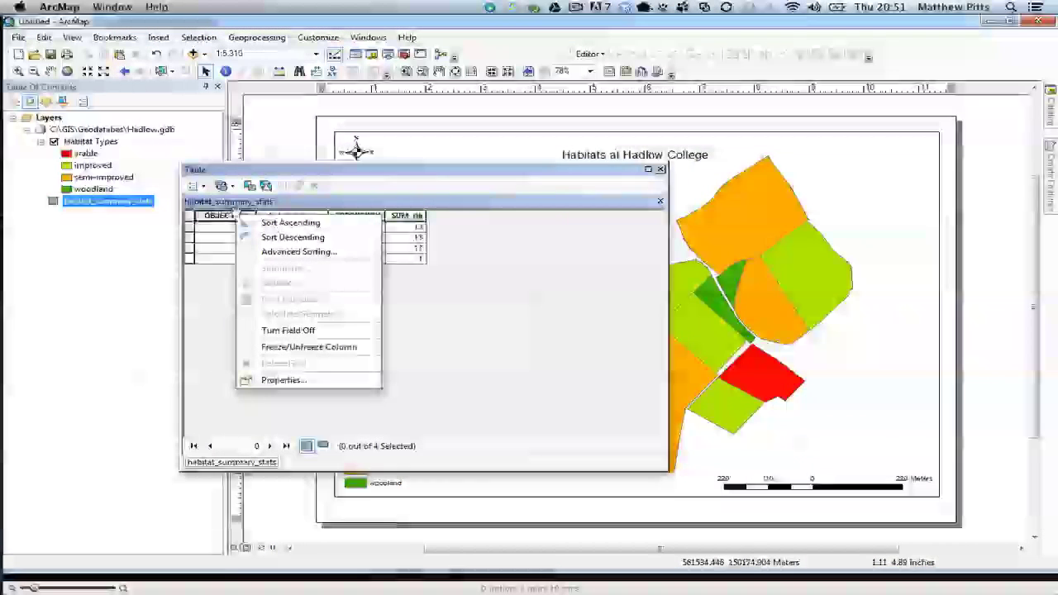
left_click(296, 329)
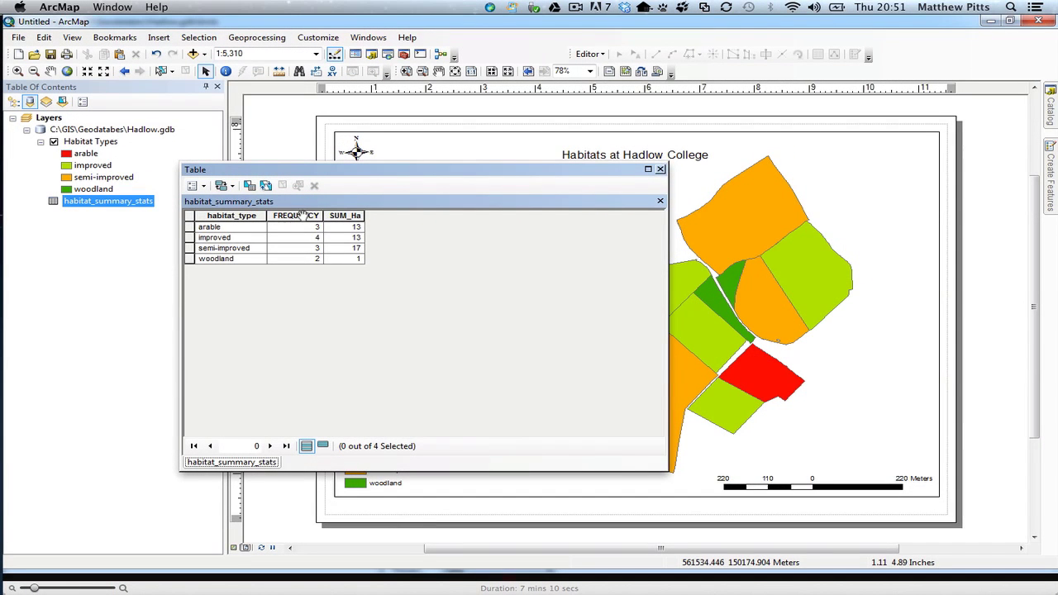
right_click(302, 214)
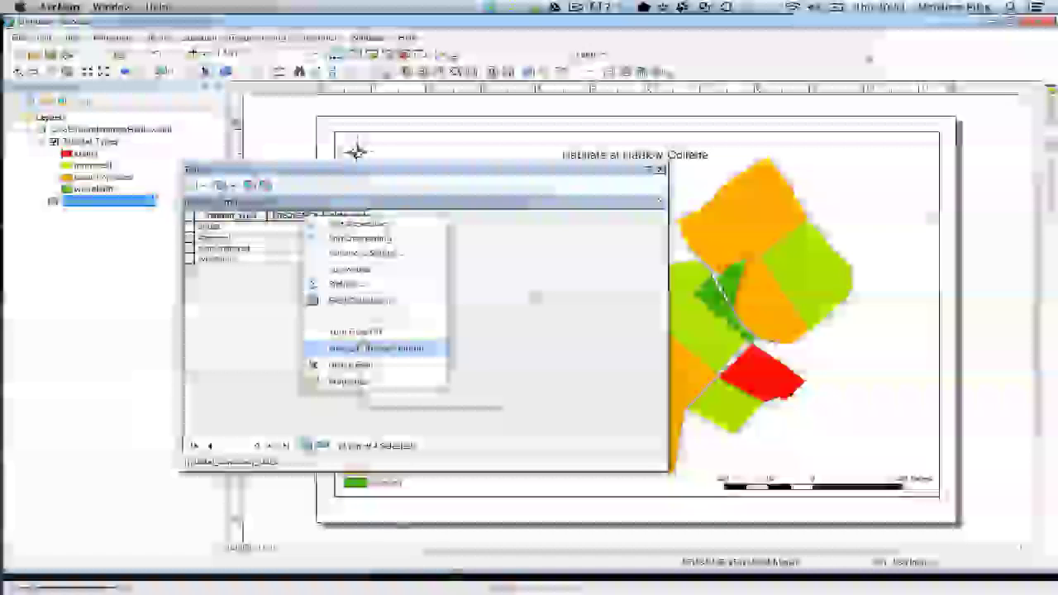
left_click(355, 331)
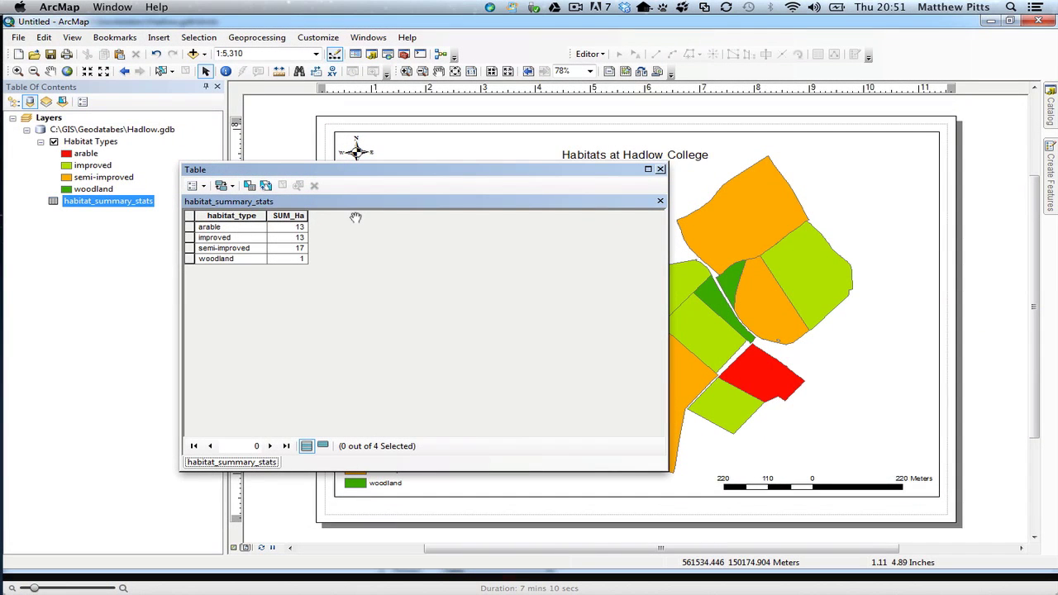
left_click(660, 168)
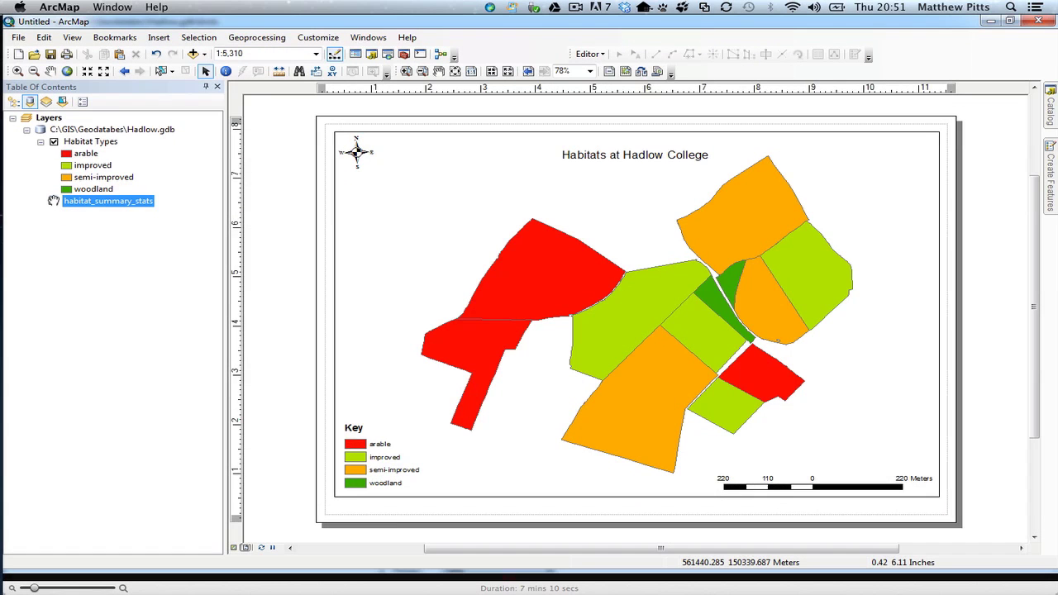
Step: In habitat_summary_stats properties, alias habitat_type as 'Habitat Type' and SUM_Ha as 'Total Area (ha)'
right_click(53, 199)
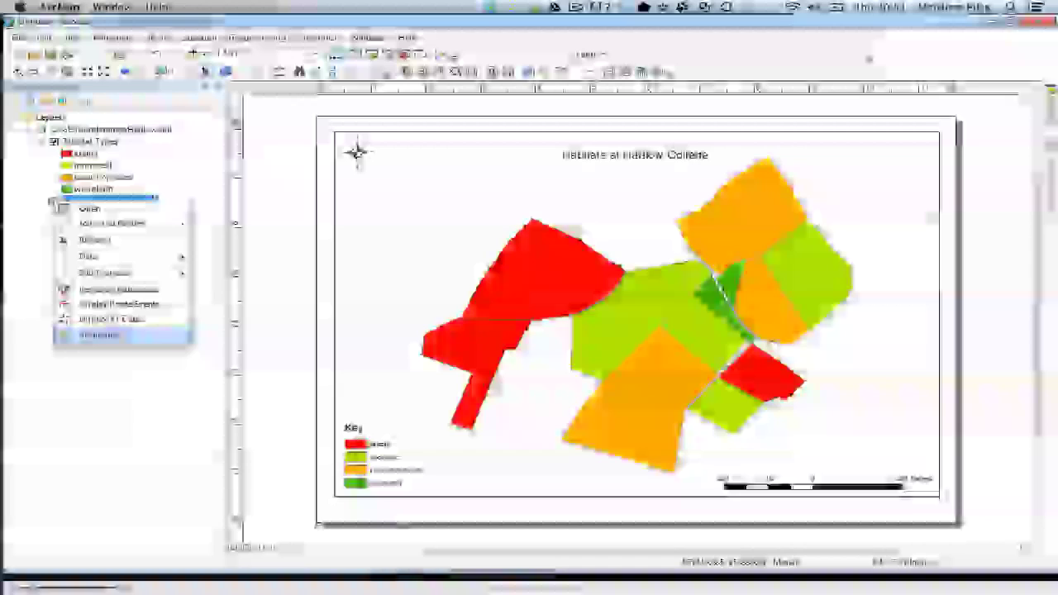
left_click(120, 335)
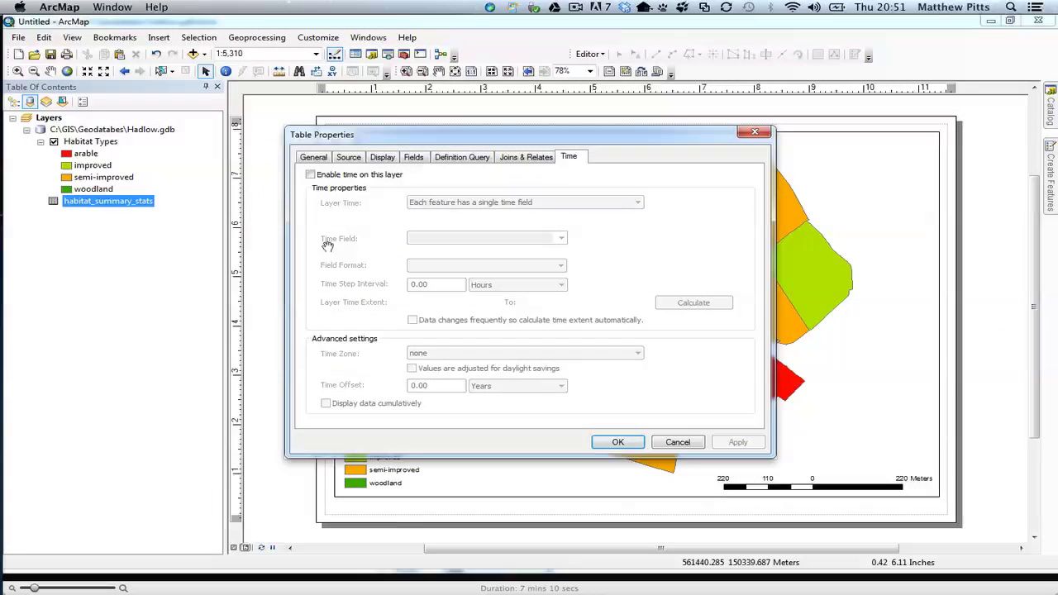
left_click(414, 157)
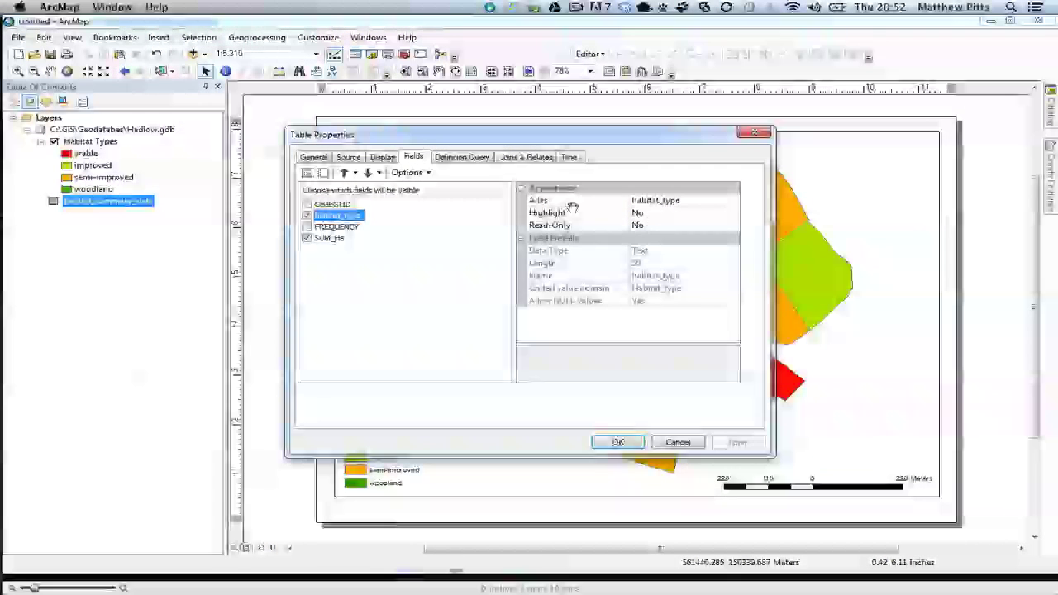
left_click(659, 202)
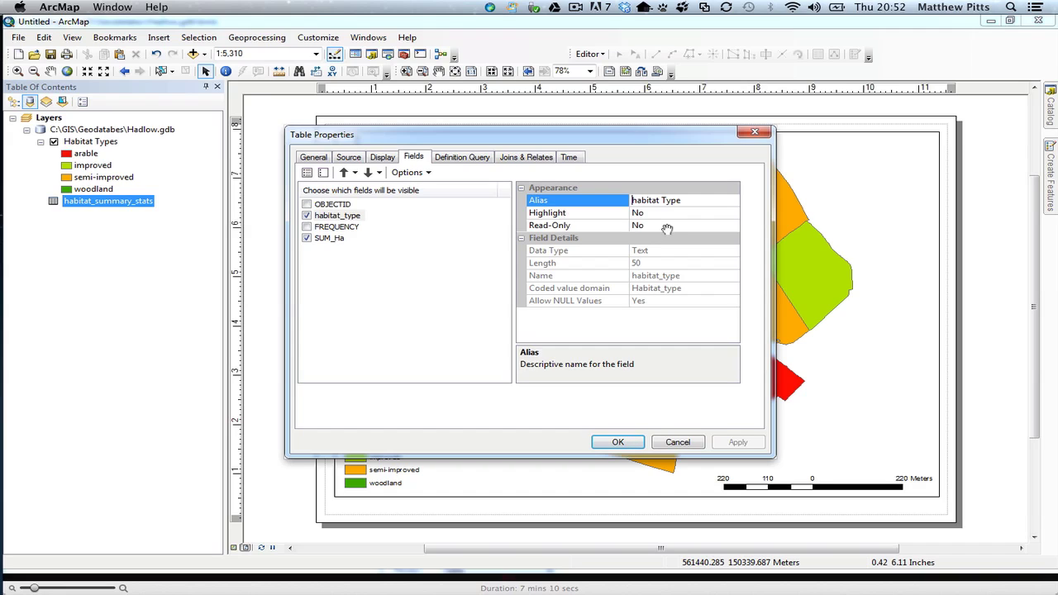
key("BackSpace")
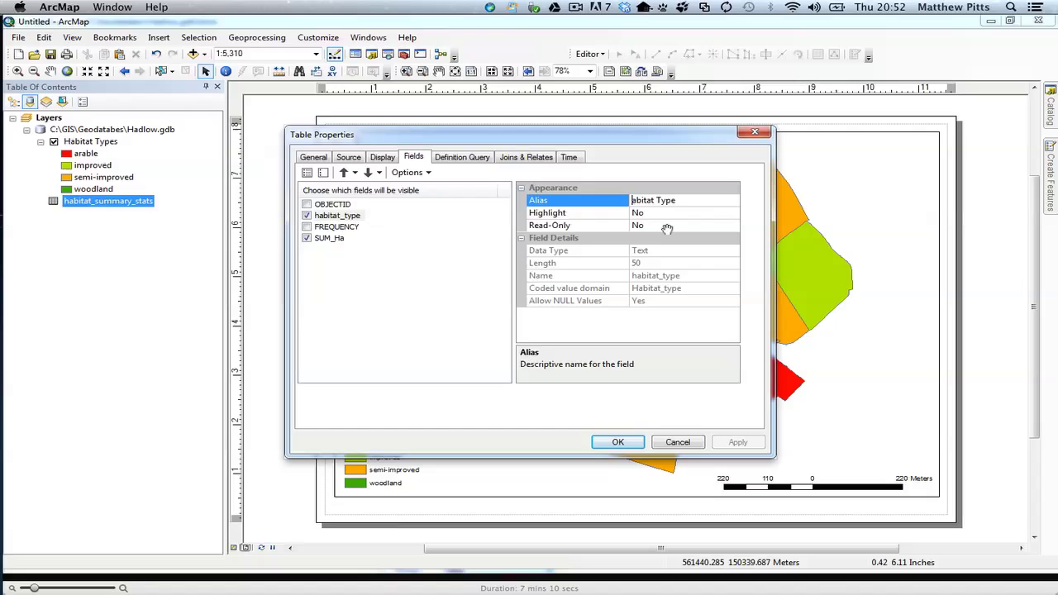
type("H")
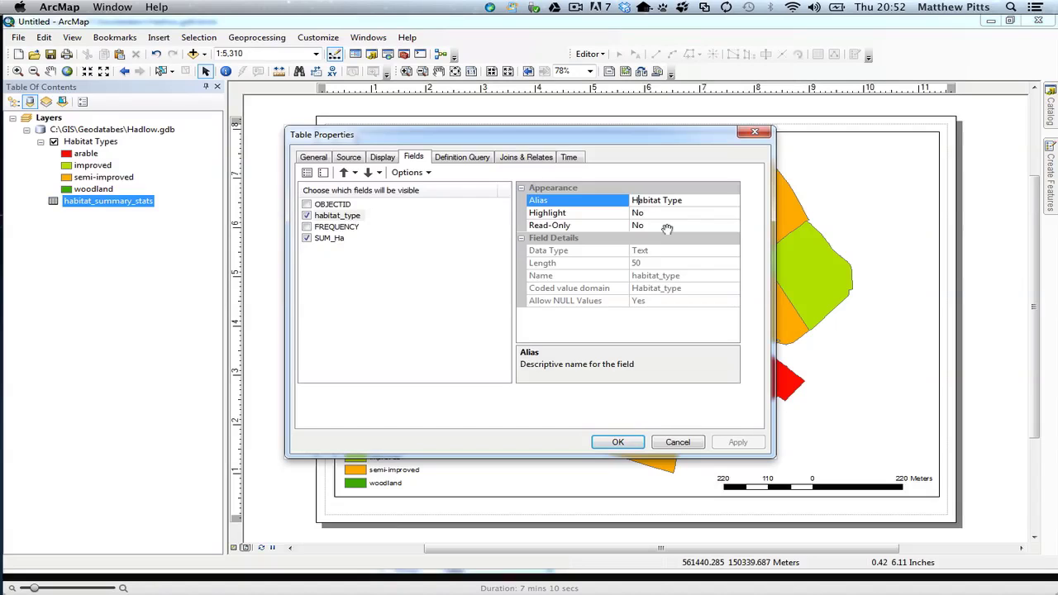
left_click(329, 237)
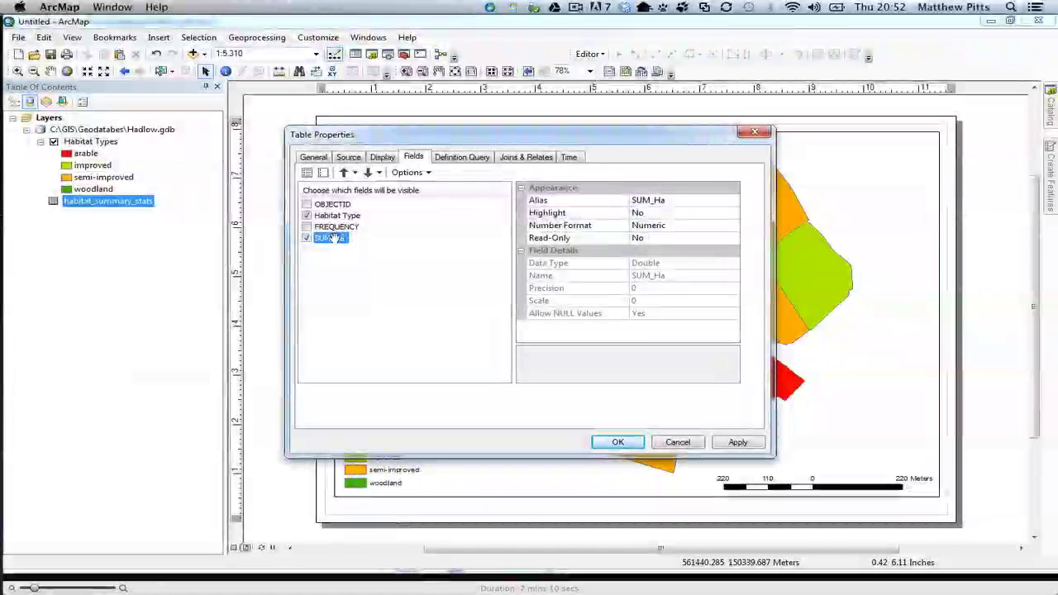
left_click(674, 200)
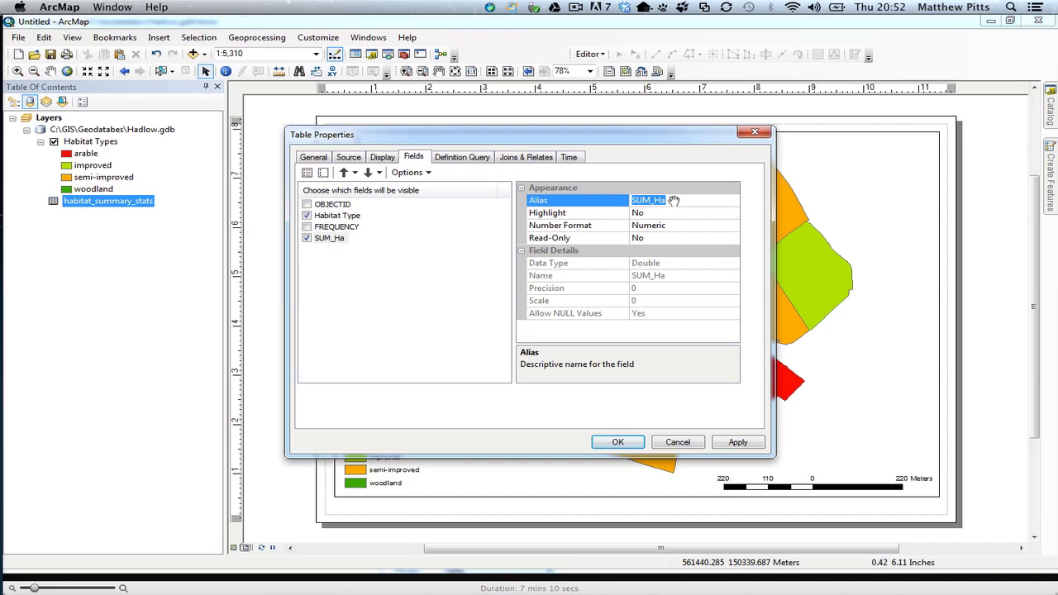
type("Total Area (ha")
left_click(736, 442)
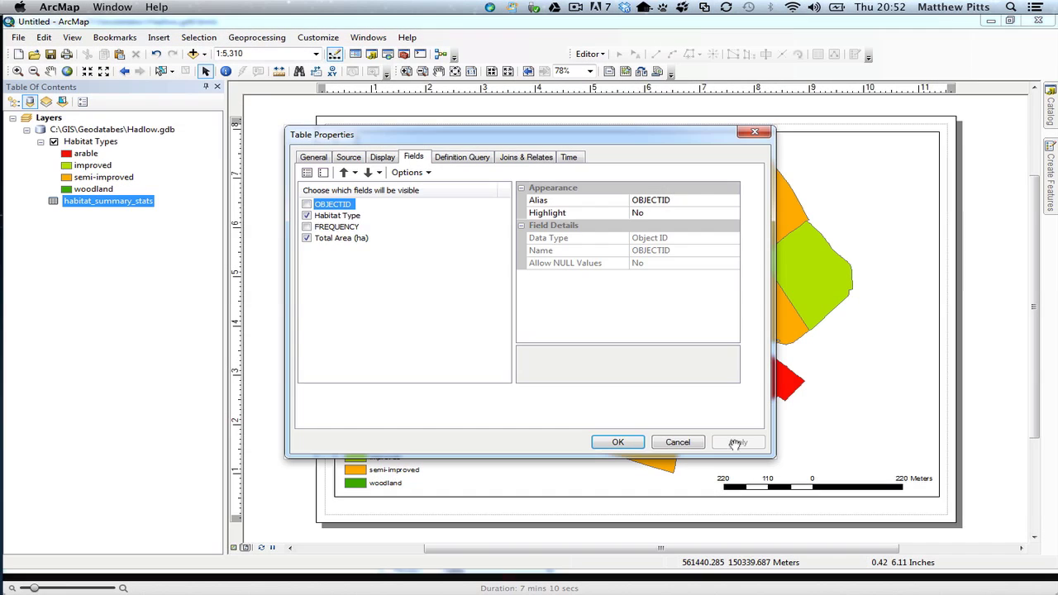
left_click(621, 442)
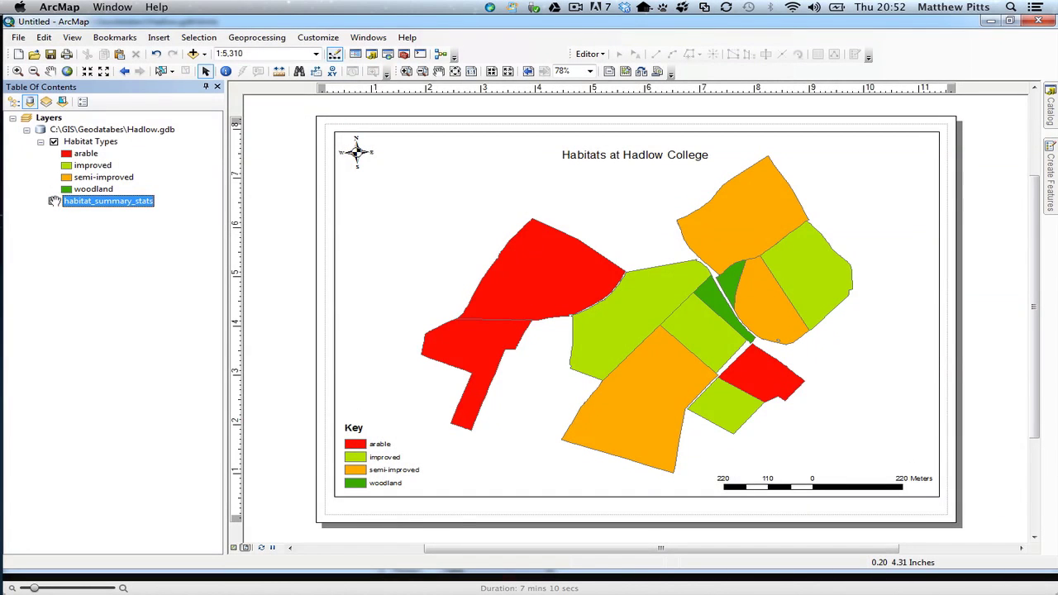
Step: Open habitat_summary_stats, widen the Total Area (ha) column, and add the table to the layout
right_click(53, 201)
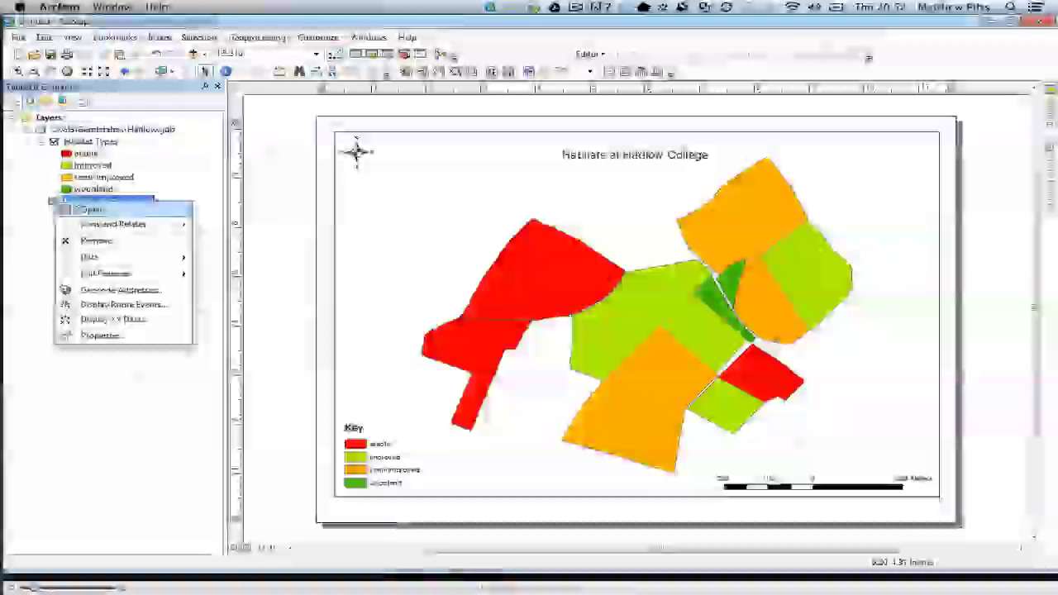
left_click(76, 208)
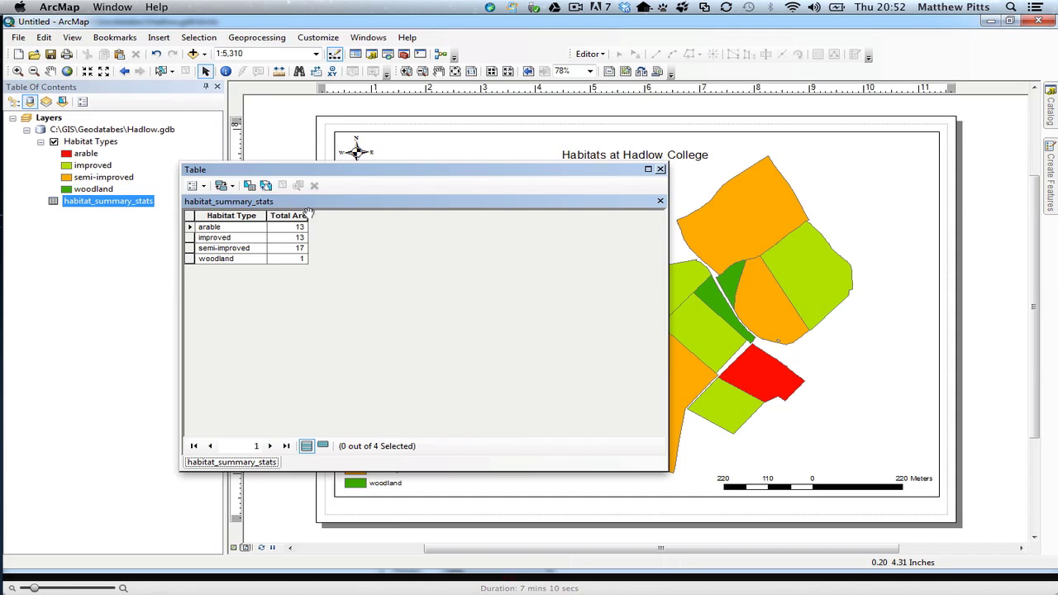
left_click_drag(320, 212, 353, 214)
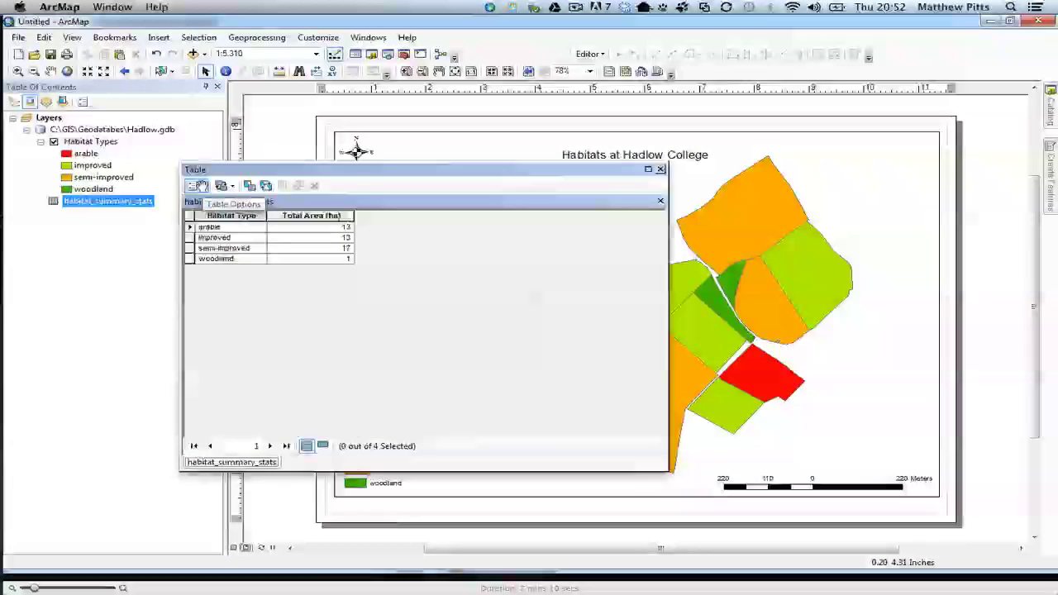
left_click(199, 185)
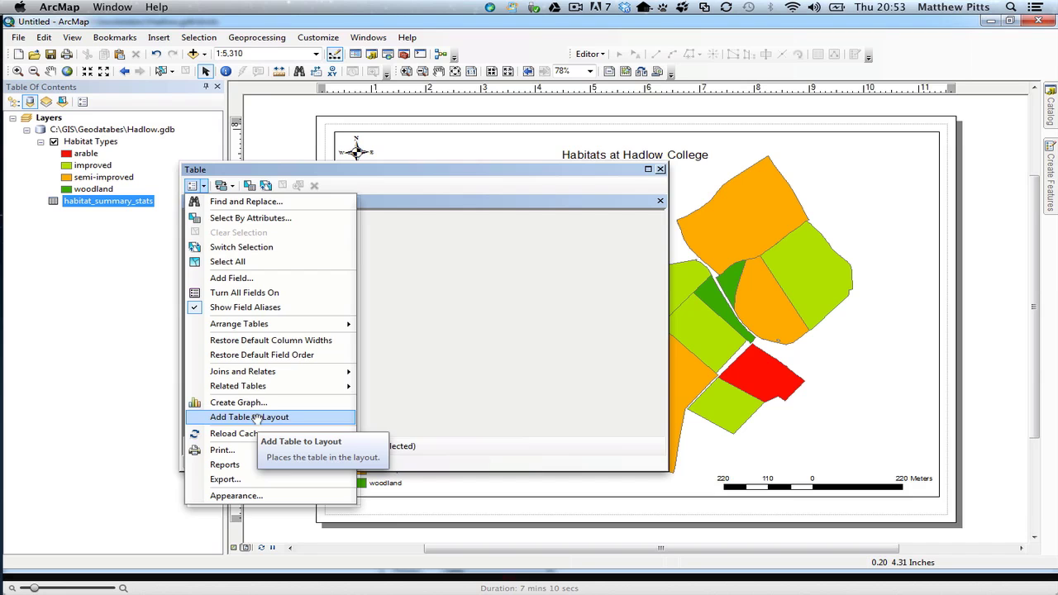
left_click(252, 417)
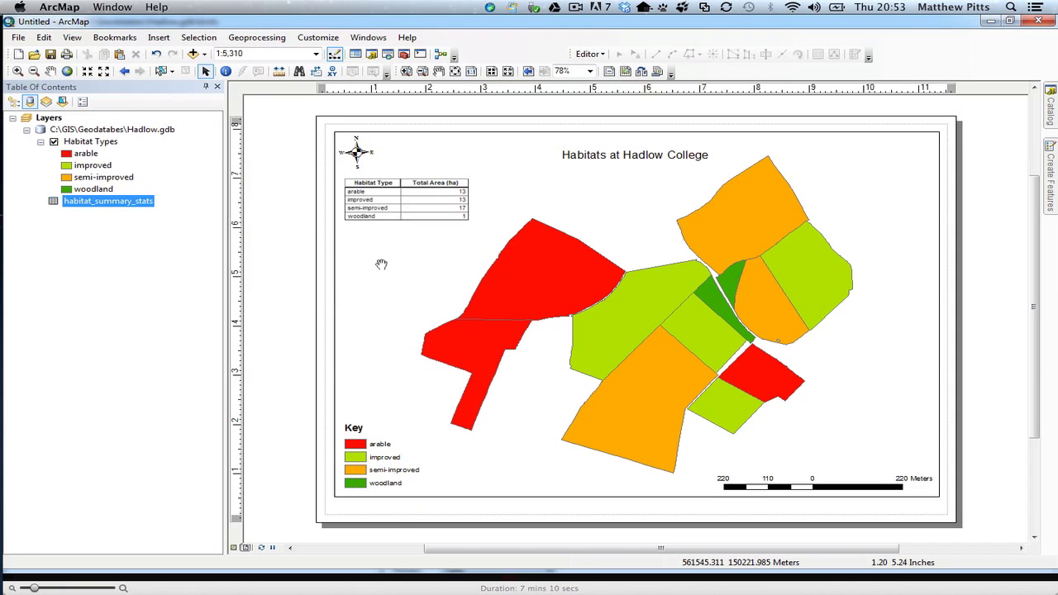
Step: Export the layout to habitats.pdf on the Desktop, overwriting the existing file
left_click(18, 37)
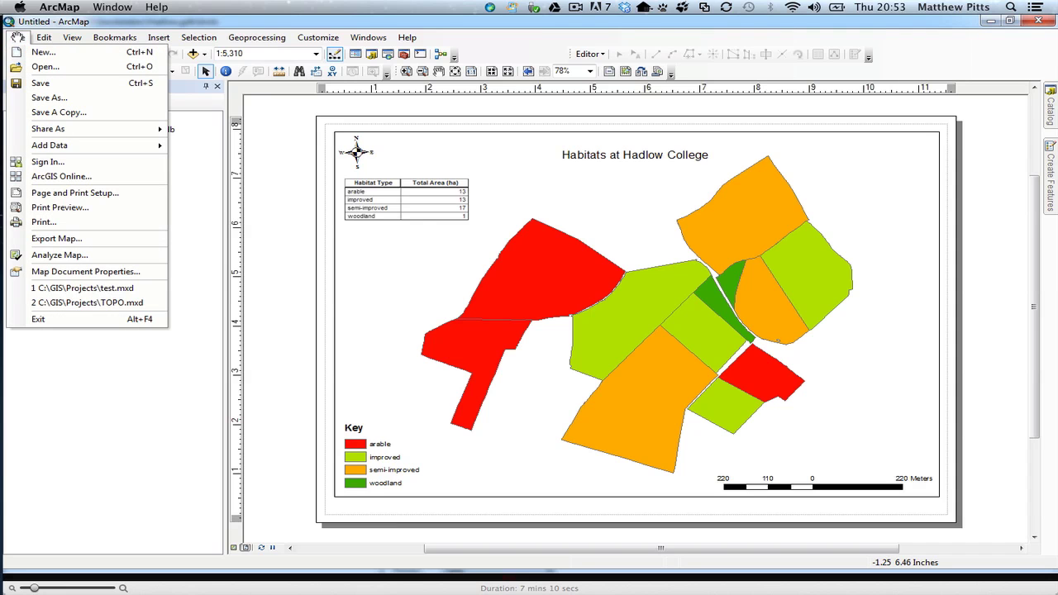
left_click(81, 238)
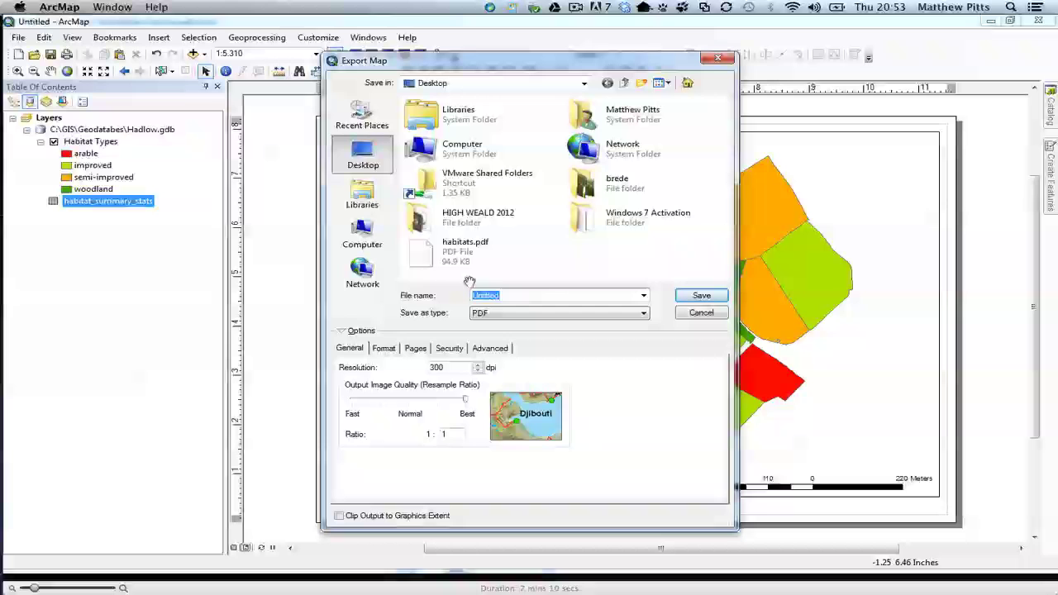
left_click(465, 248)
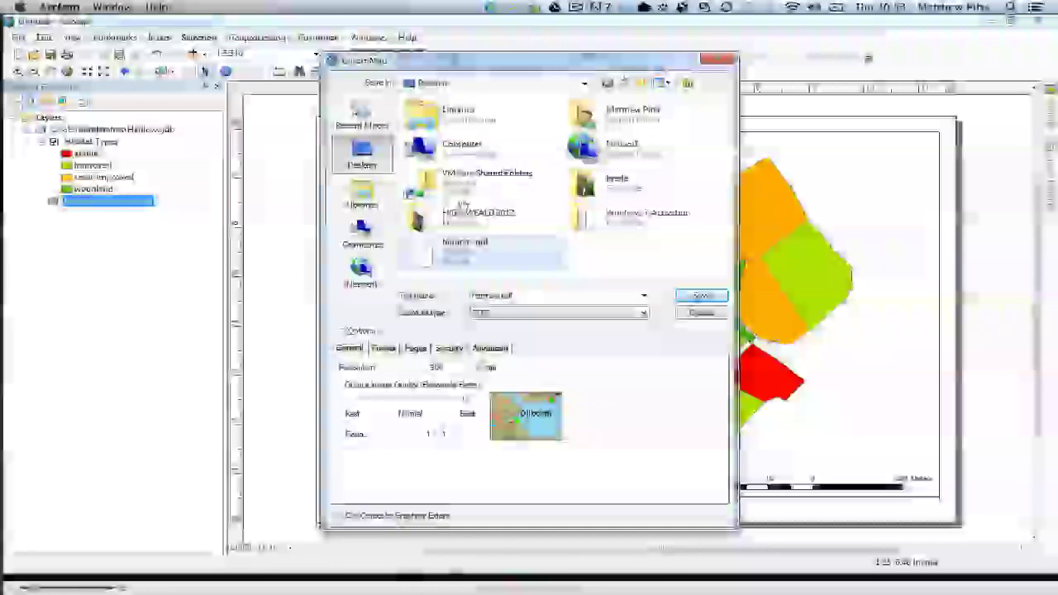
left_click(701, 296)
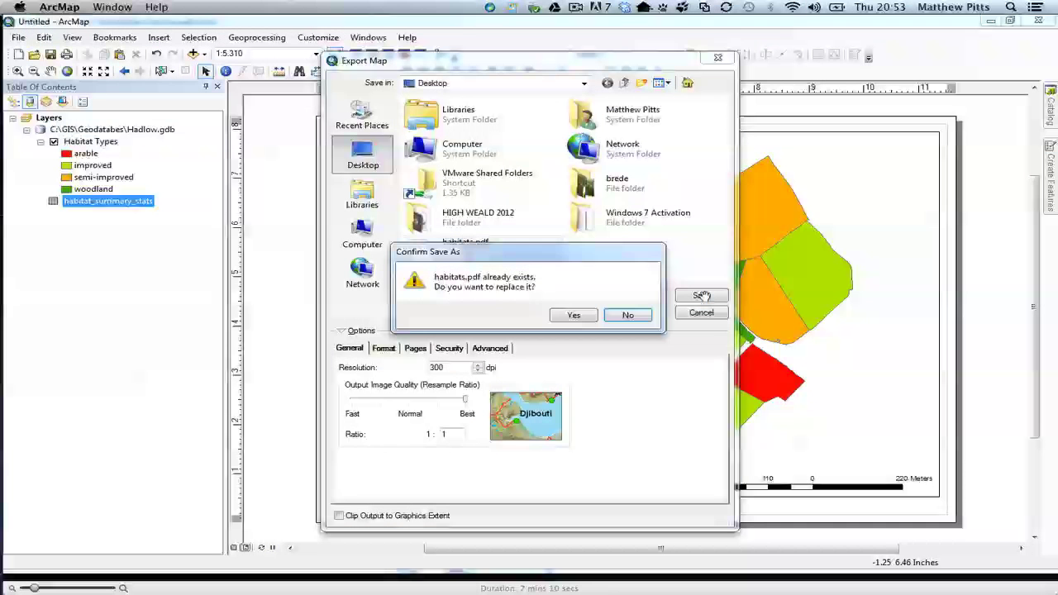
left_click(576, 314)
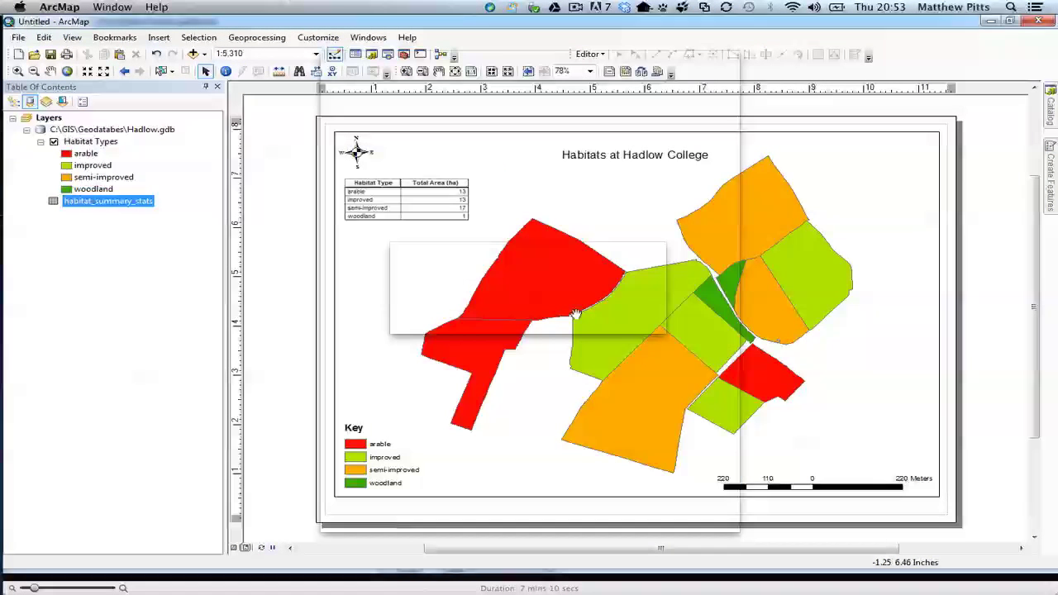